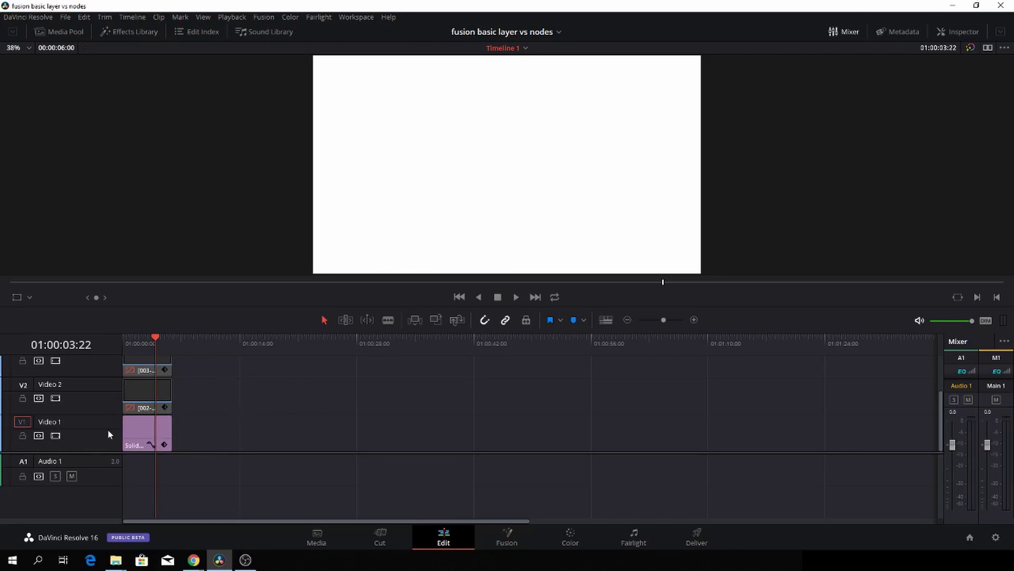
Enable the cow, triangle and UFO clips on tracks Video 2, Video 3 and Video 4
left_click(142, 396)
scroll(141, 402, "up", 2)
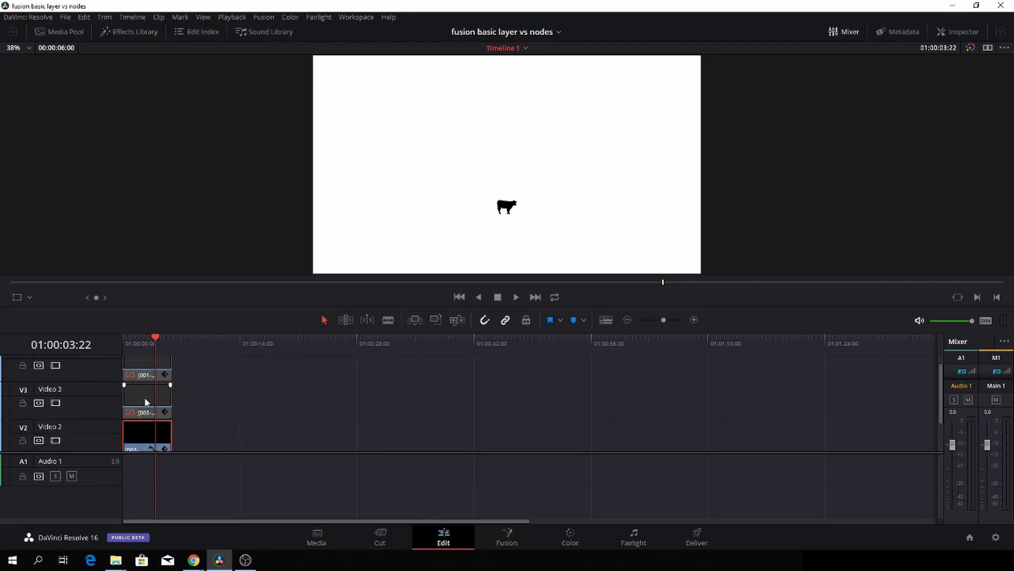
left_click(145, 399)
scroll(182, 392, "up", 2)
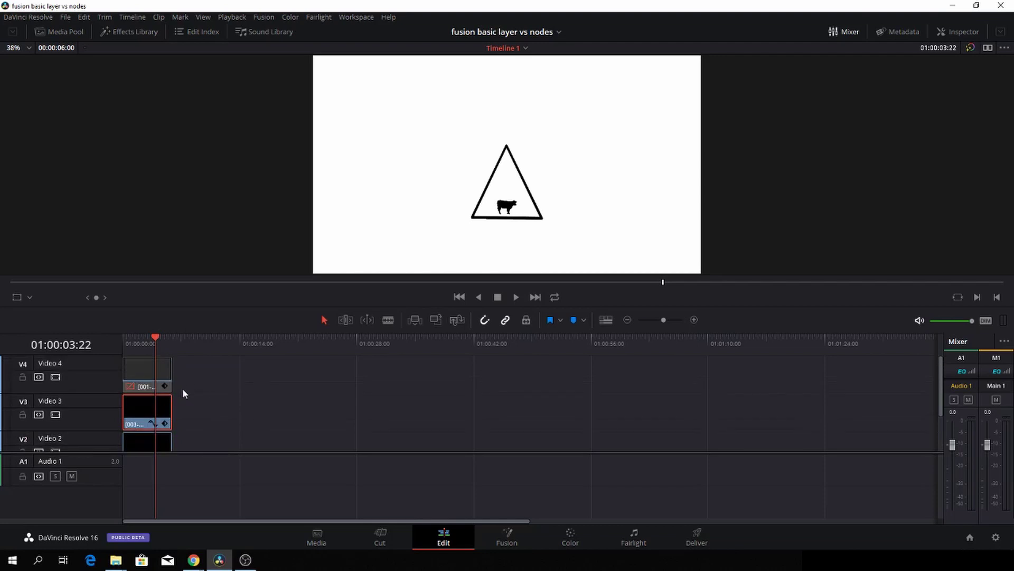
left_click(144, 376)
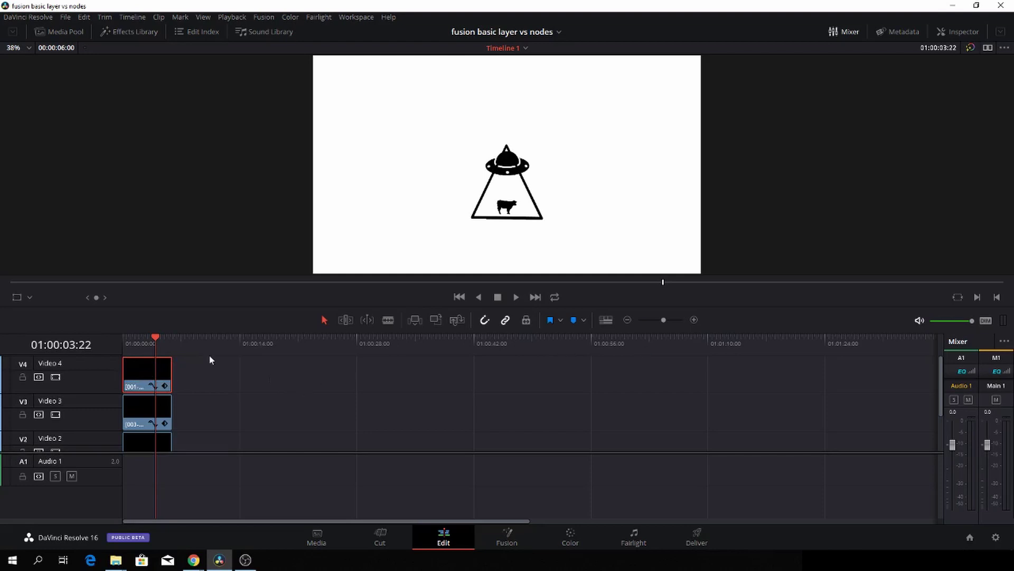
Return to the start of the timeline and set the UFO clip's Position Y to 120
left_click_drag(153, 341, 125, 344)
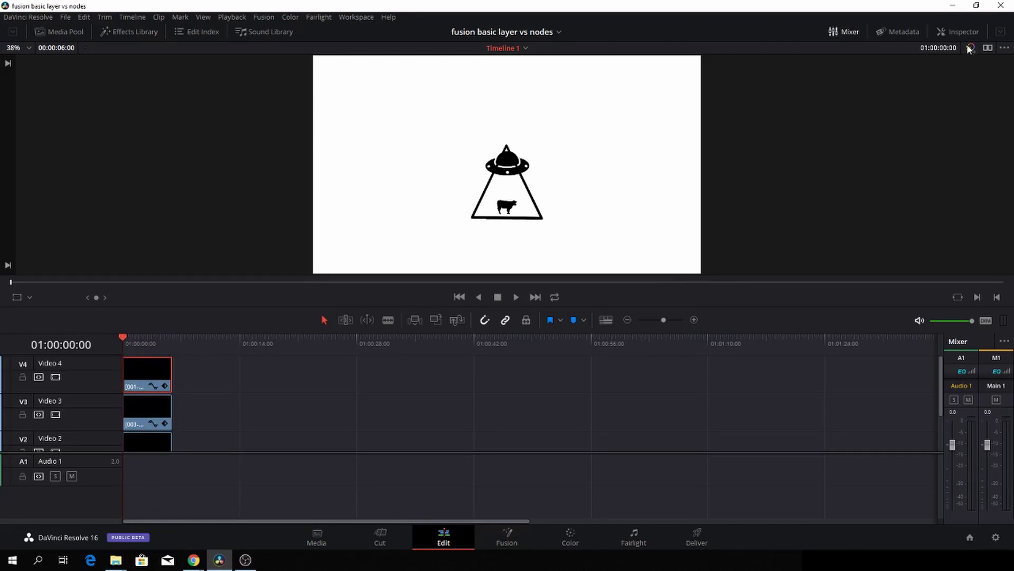
left_click(959, 32)
scroll(935, 197, "up", 2)
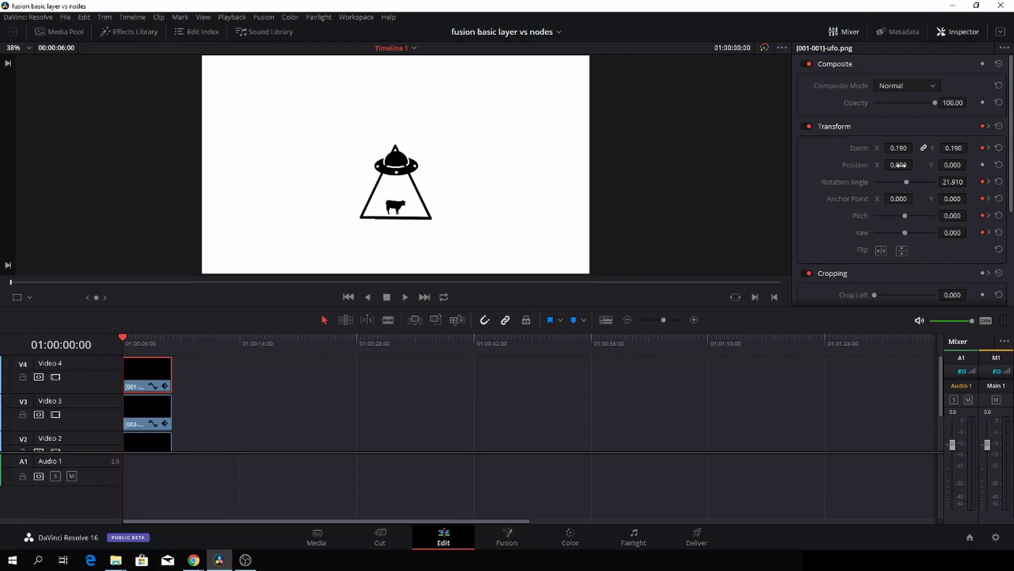
left_click_drag(898, 165, 970, 165)
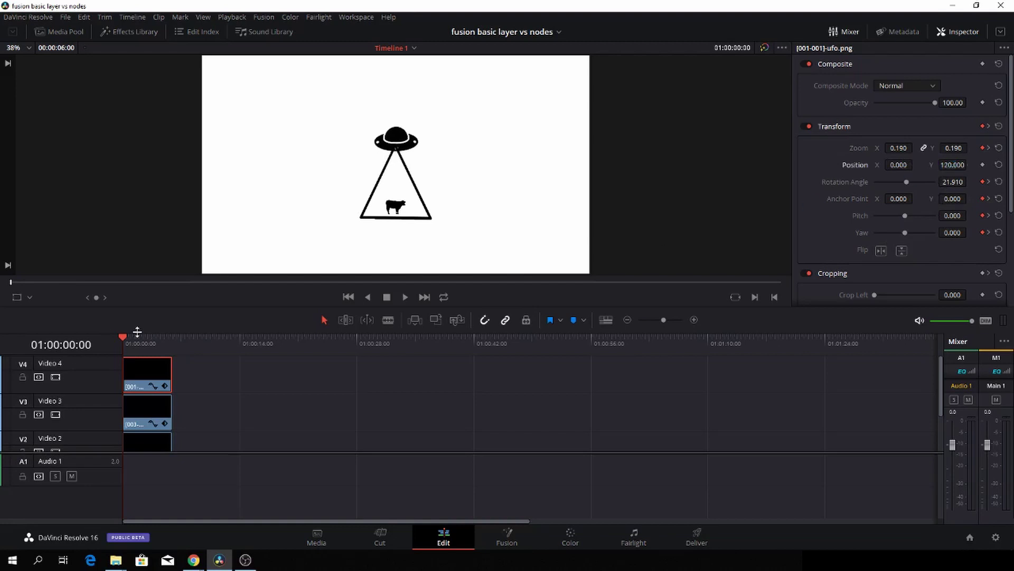
Keyframe the UFO's position at 01:00:02:00, shift it off-screen to the right at the timeline start, and play the fly-in
left_click_drag(125, 337, 139, 337)
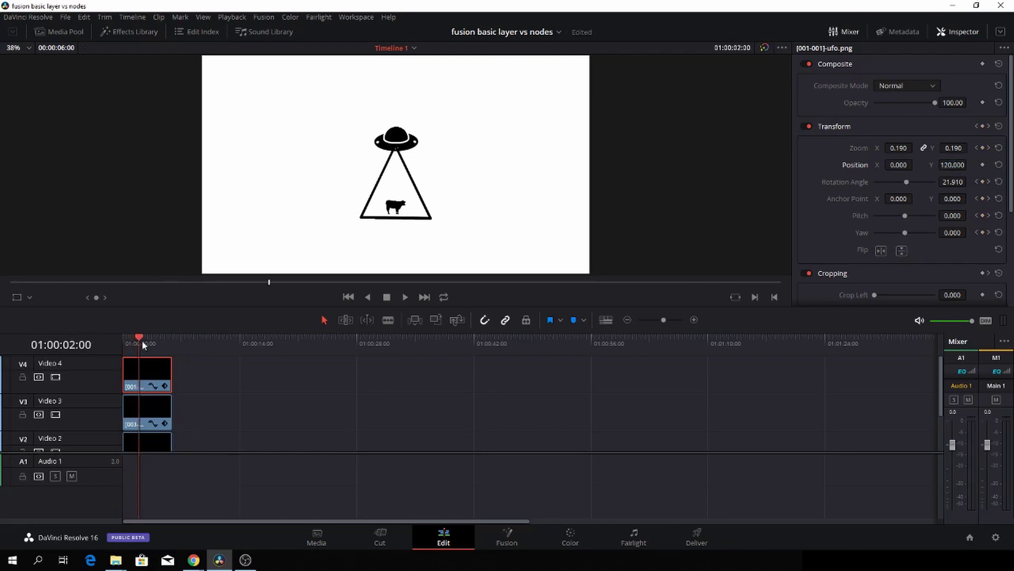
left_click(982, 165)
key("j")
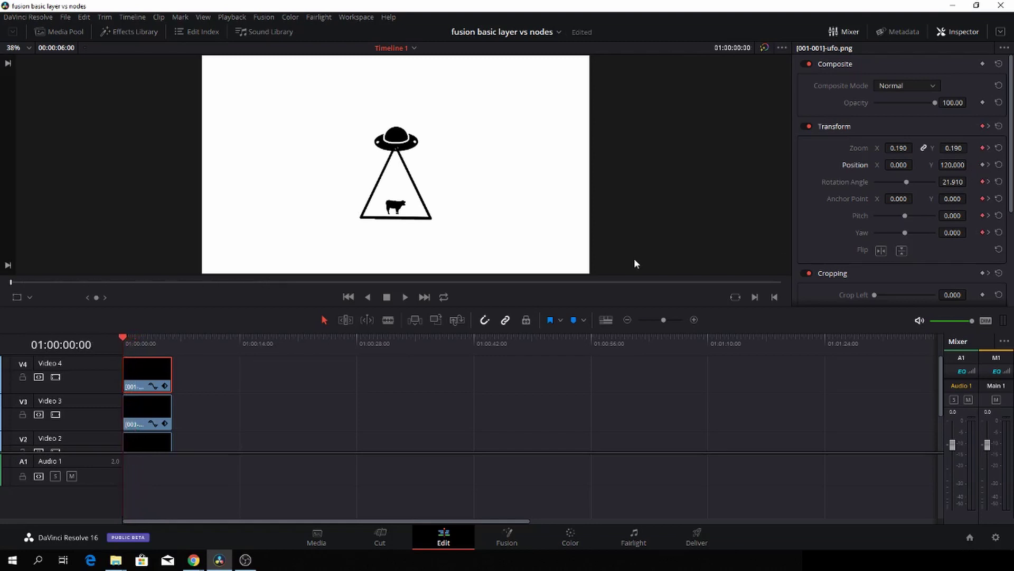
mouse_move(898, 165)
left_mouse_down()
mouse_move(936, 165)
mouse_move(883, 175)
left_mouse_up()
key("space")
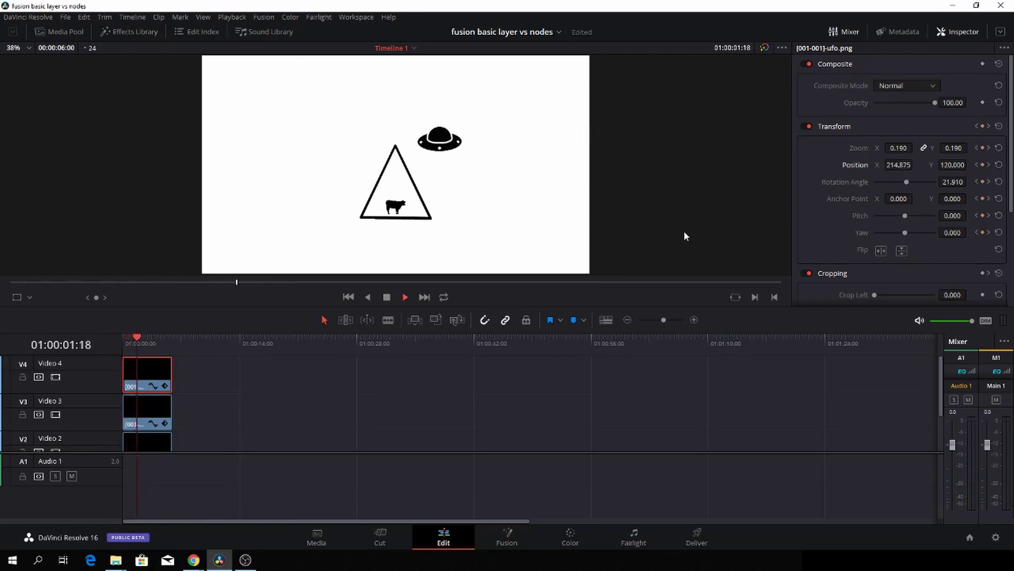
key("space")
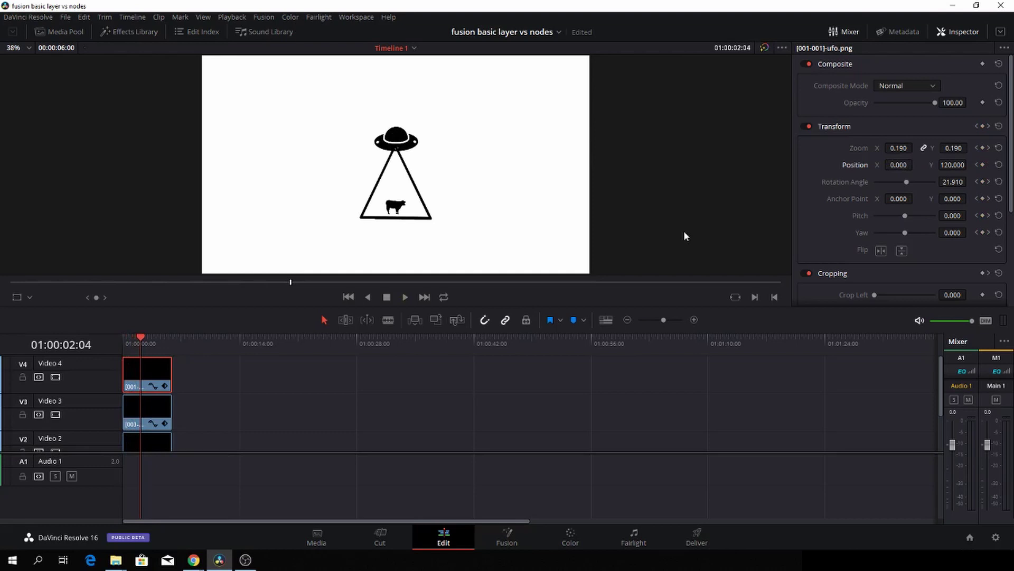
Add a position keyframe for the UFO at 01:00:02:21 so it hovers in place
key("Right")
key("Right")
key("Right")
key("Right")
key("Right")
key("Right")
key("Right")
key("Right")
key("Right")
key("Right")
key("Right")
key("Right")
key("Right")
key("Right")
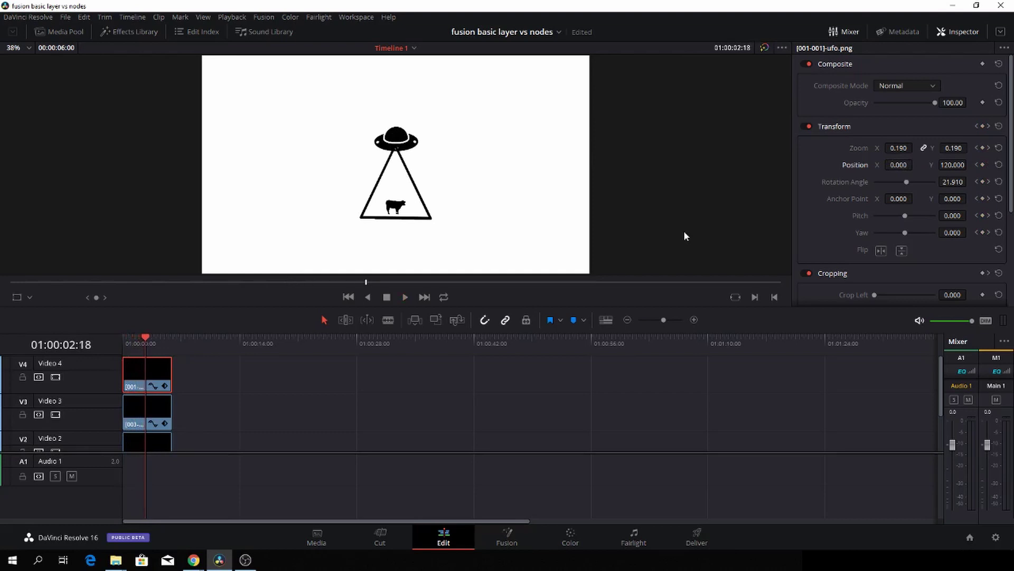
key("Right")
key("Right")
key("Right")
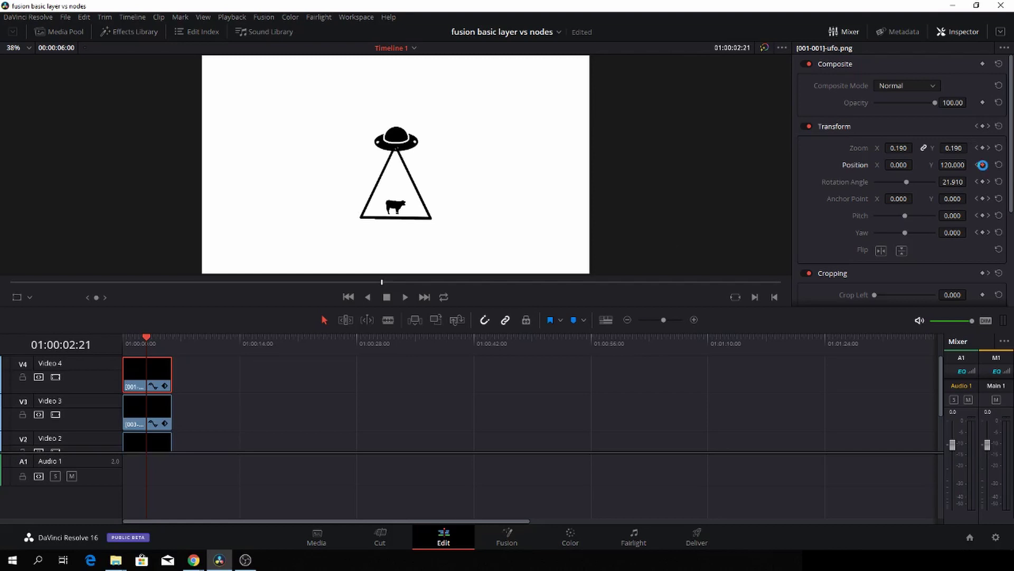
Set the UFO's Position X to -1220 at 01:00:04:01 and play the animation from the start
key("space")
key("space")
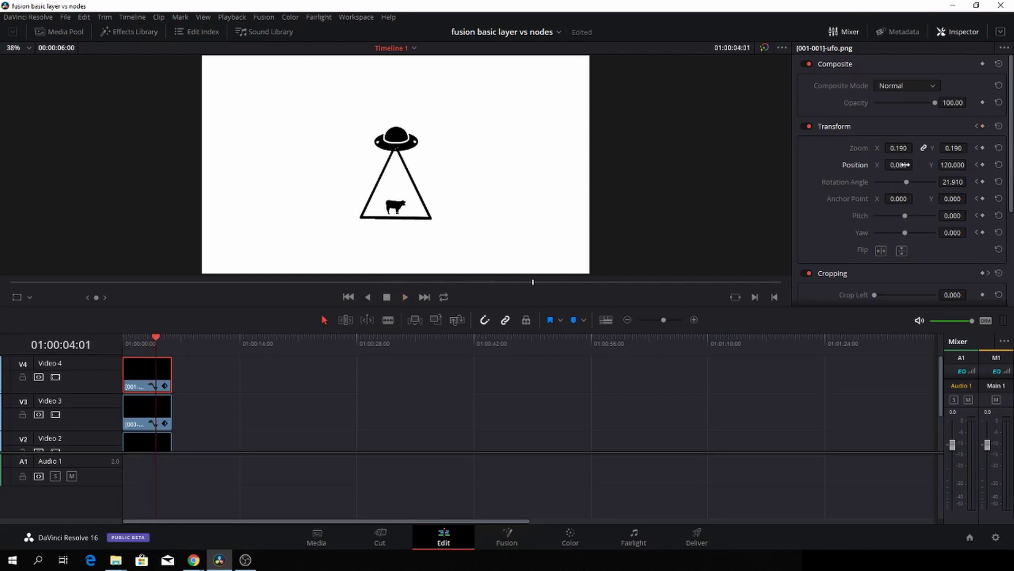
left_click_drag(898, 165, 901, 188)
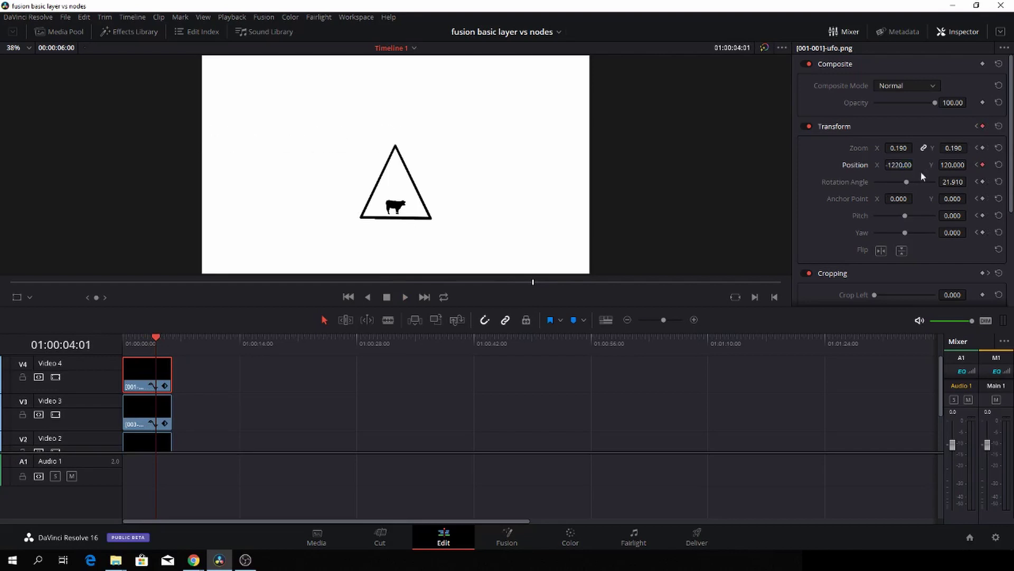
left_click_drag(148, 341, 119, 337)
key("space")
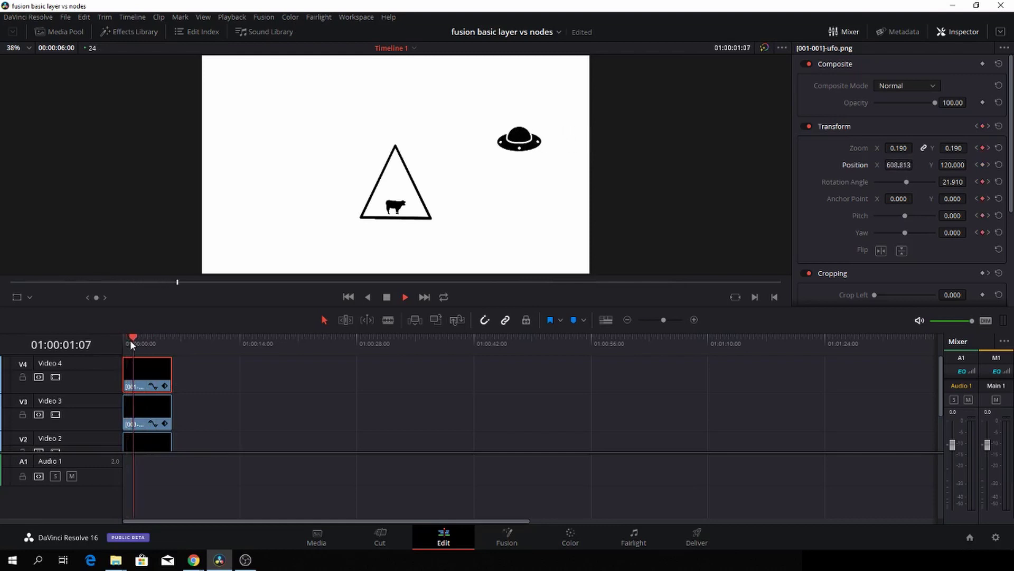
key("space")
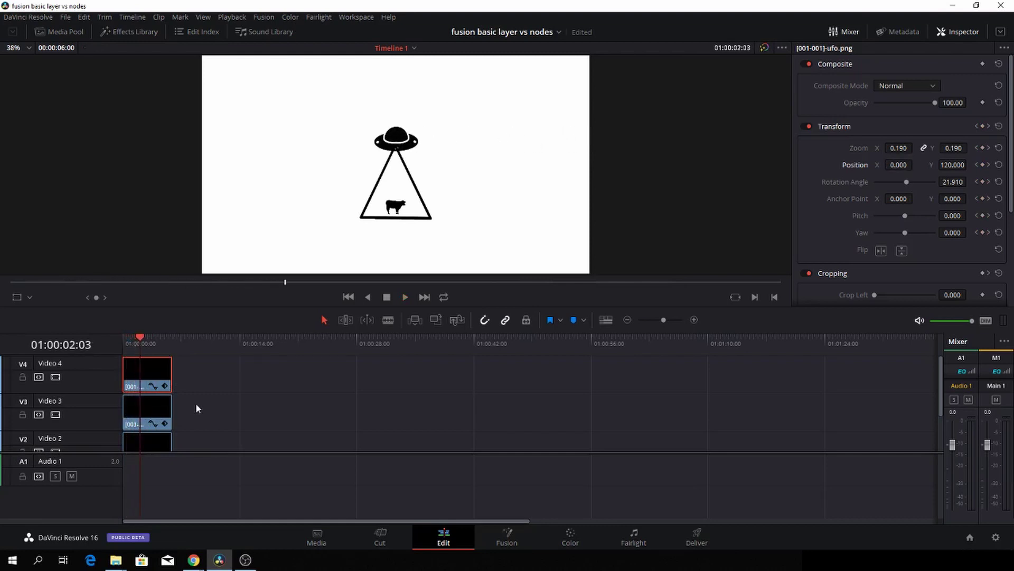
Trim the triangle clip at both ends to the UFO's hover, and shorten the cow clip to end where the triangle starts
scroll(195, 403, "down", 1)
left_click_drag(127, 388, 141, 389)
key("Down")
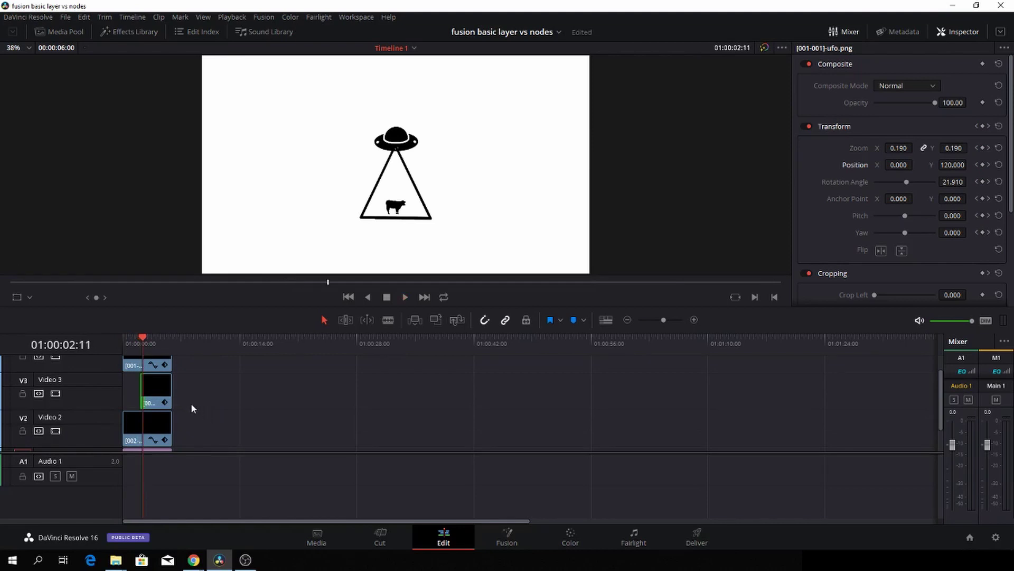
key("Right")
key("Right")
key("Right")
key("Right")
key("Right")
left_click(166, 396)
left_click_drag(166, 396, 136, 426)
Extend the cow clip's end a few frames past the triangle clip's start and play the sequence from the beginning
left_click(140, 342)
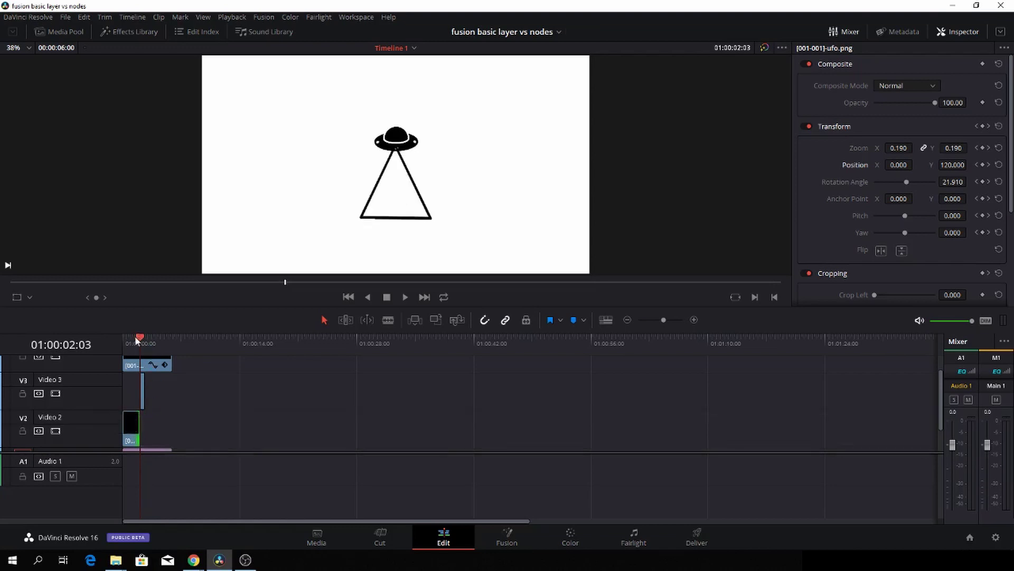
left_click_drag(140, 341, 124, 342)
left_click_drag(663, 319, 677, 319)
left_click_drag(496, 427, 521, 427)
key("space")
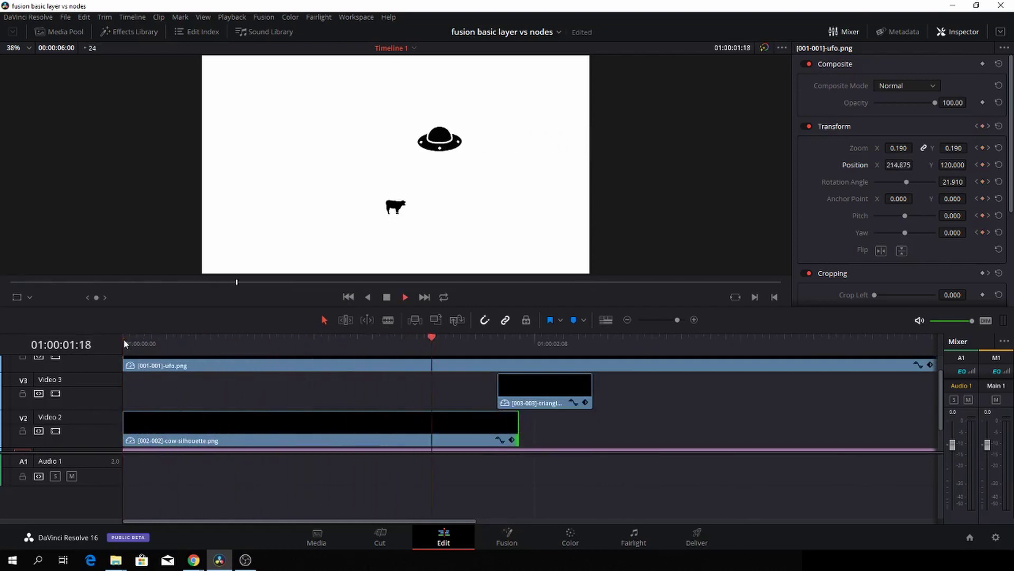
key("space")
Add a Fusion Composition effect to the Video 2 track at 01:00:10:00
left_click_drag(677, 319, 668, 320)
scroll(312, 420, "up", 2)
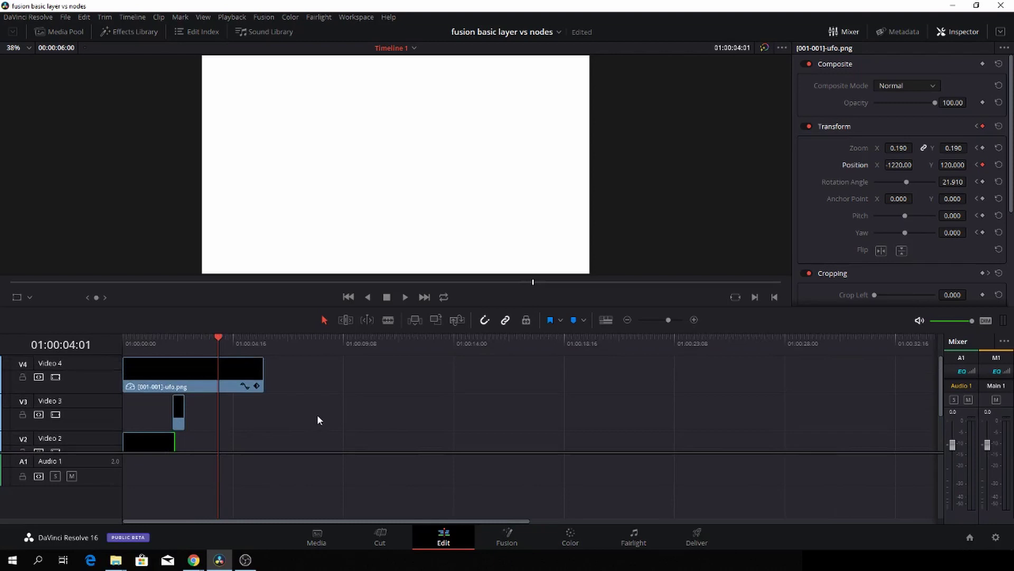
left_click(359, 342)
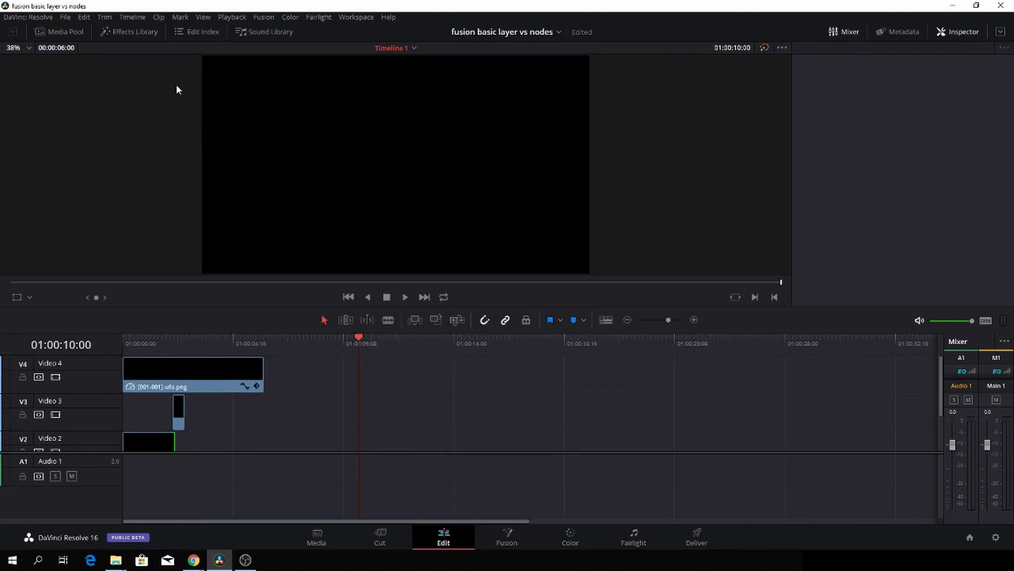
left_click(143, 33)
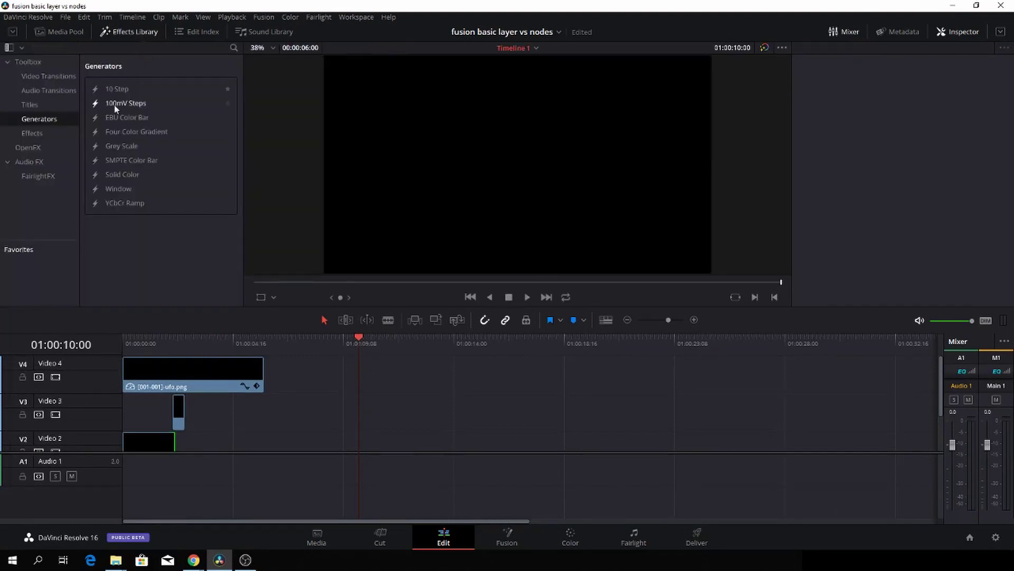
left_click(37, 138)
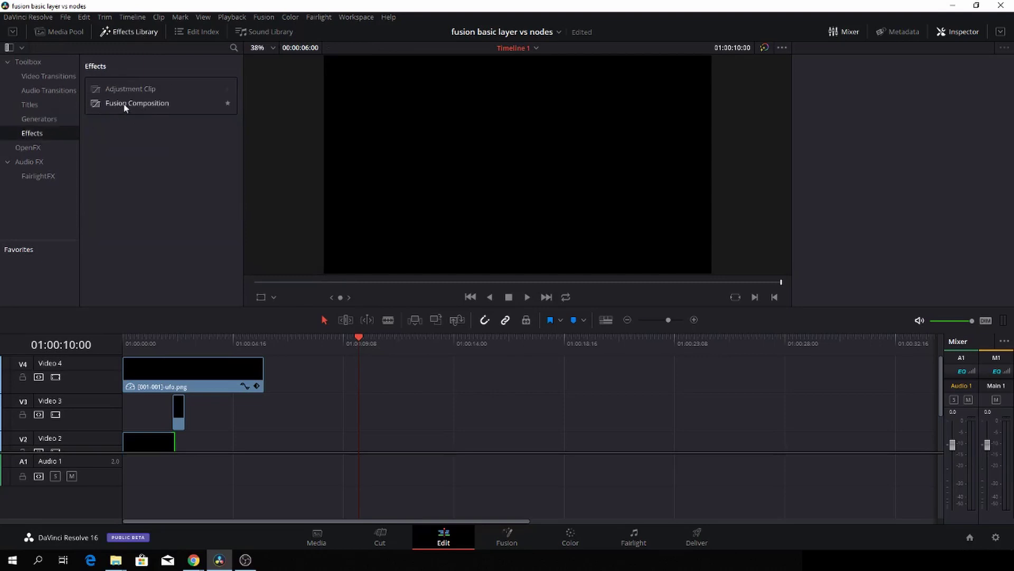
left_click_drag(125, 104, 366, 438)
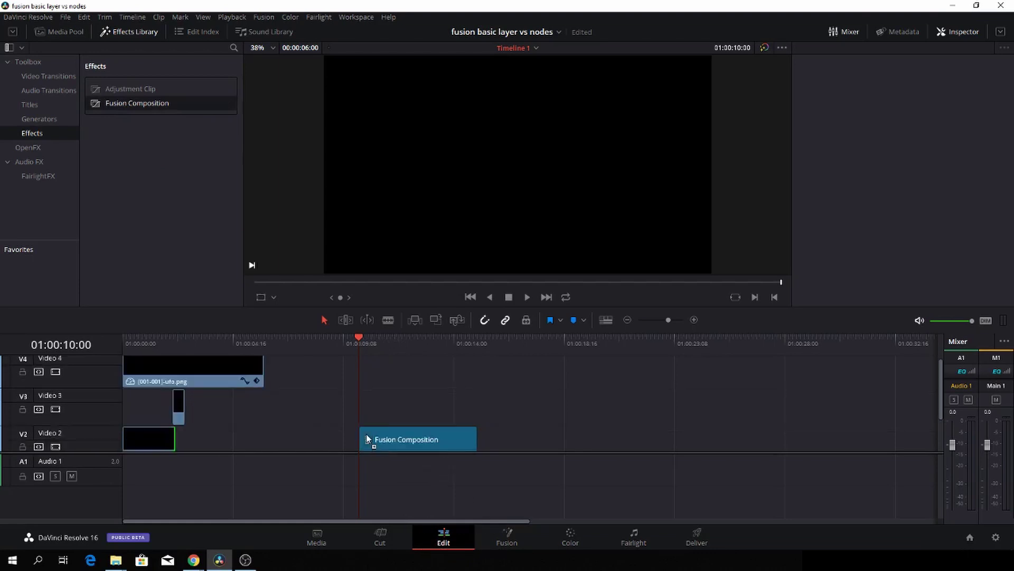
mouse_move(362, 342)
left_mouse_down()
mouse_move(443, 340)
mouse_move(360, 341)
left_mouse_up()
Open the new Fusion composition on the Fusion page, hide the keyframes and show the media pool
left_click(406, 443)
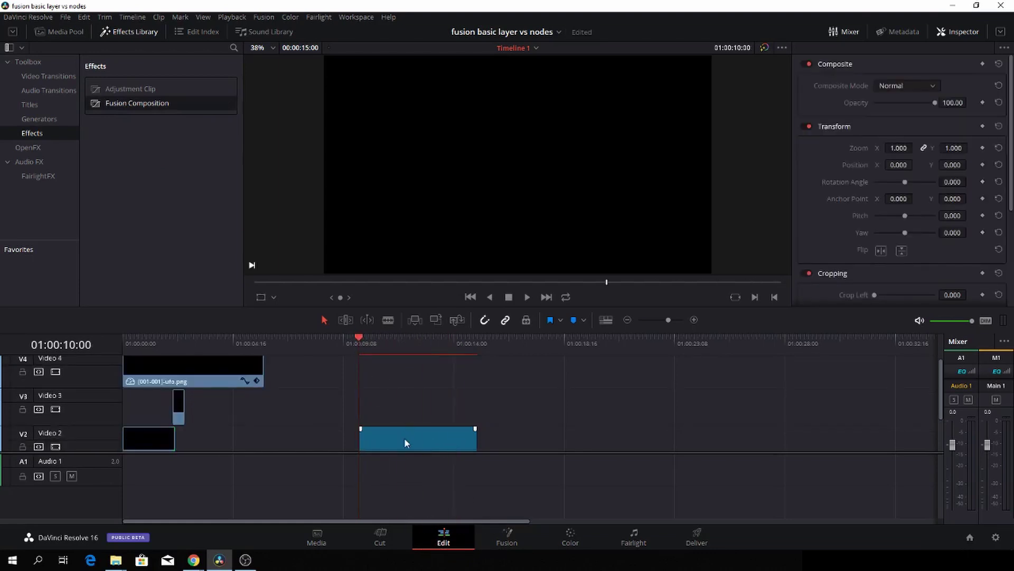
left_click(508, 543)
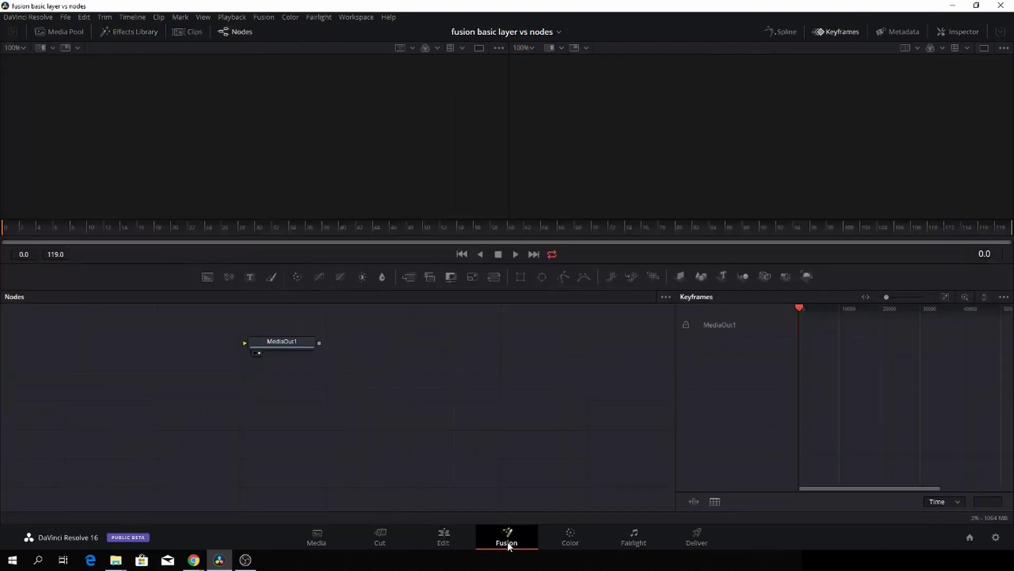
left_click(856, 31)
left_click(67, 30)
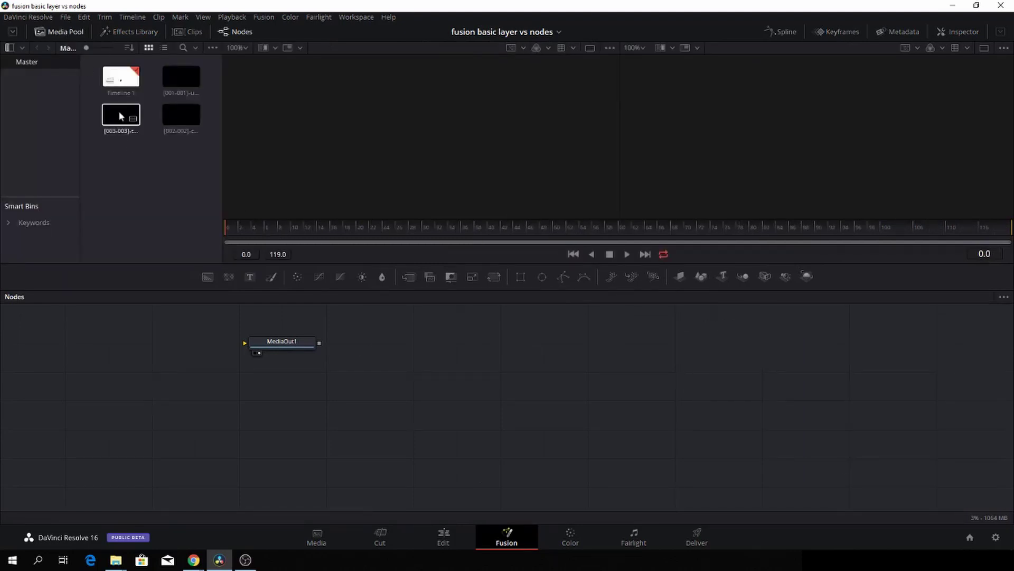
Add the triangle, cow and UFO images to the node graph and move MediaOut1 well to their right
left_click_drag(118, 114, 97, 356)
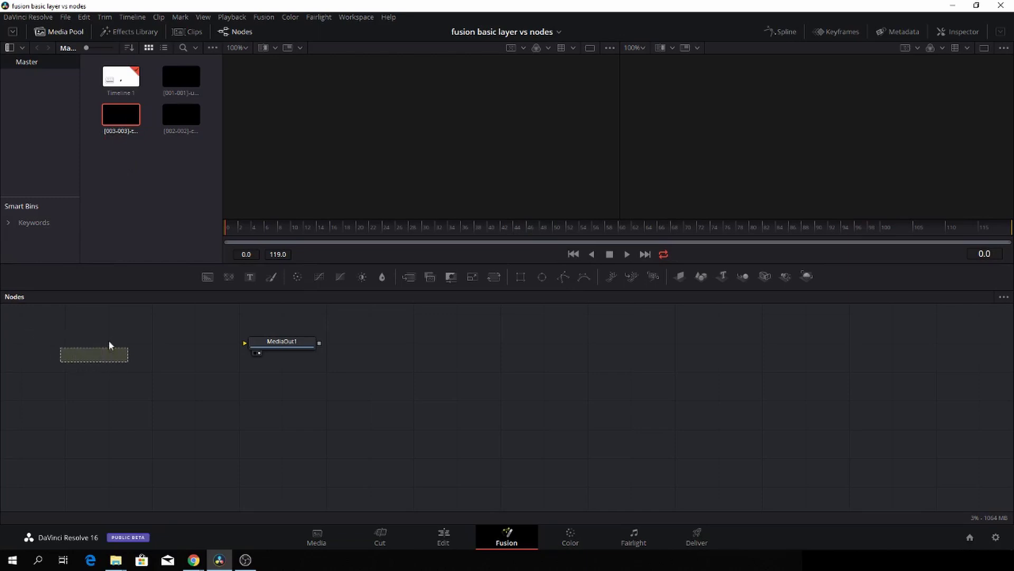
left_click_drag(181, 114, 106, 426)
left_click_drag(181, 74, 204, 423)
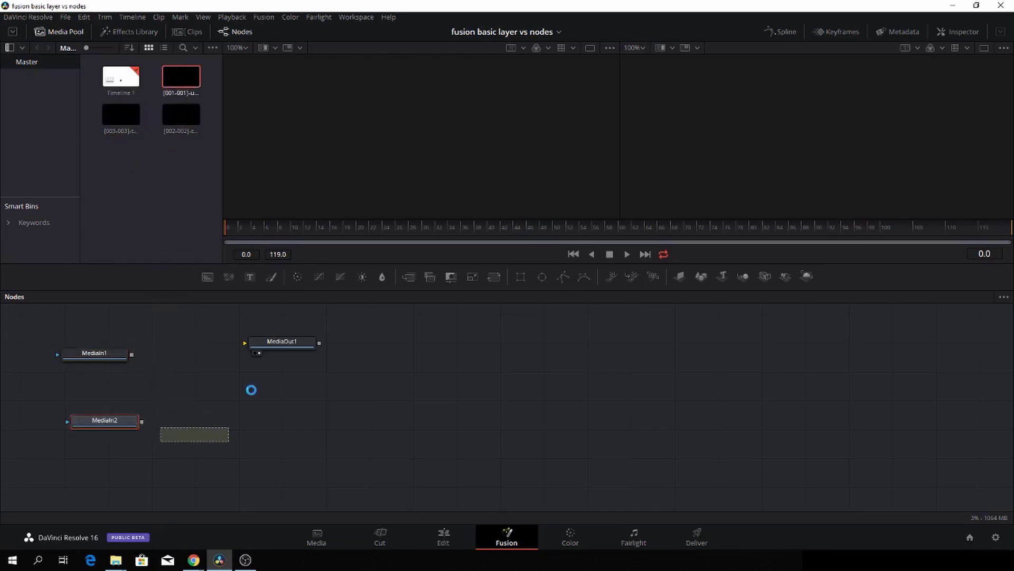
left_click_drag(287, 344, 692, 410)
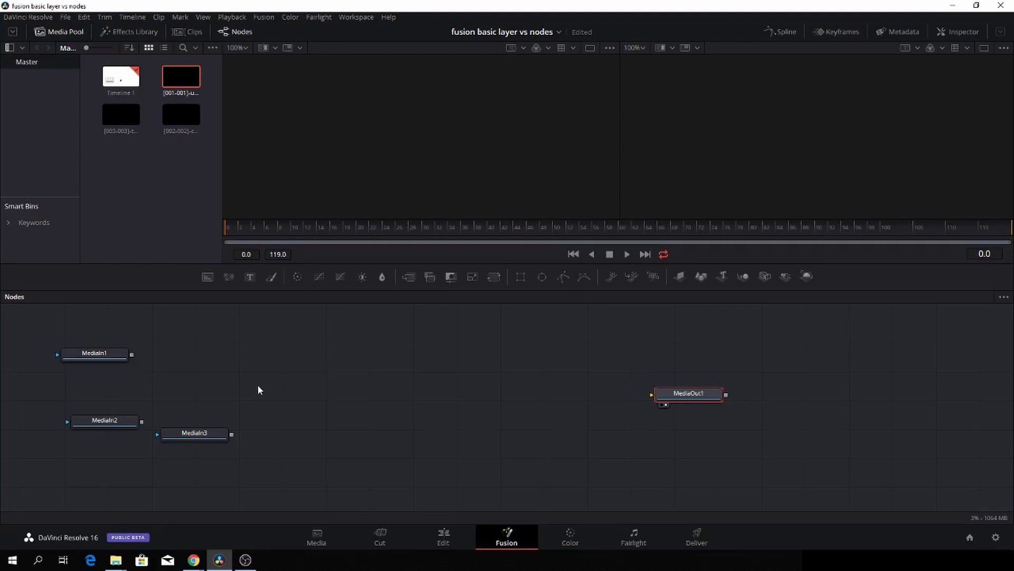
Add a Background node connected to MediaOut1 and set its color to white (#ffffff)
left_click_drag(208, 276, 697, 380)
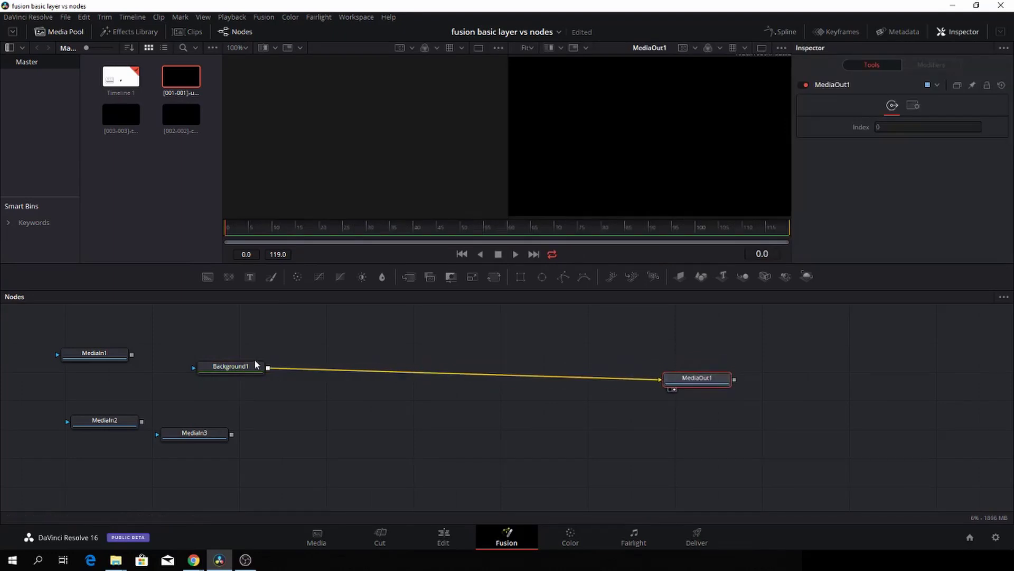
left_click(242, 367)
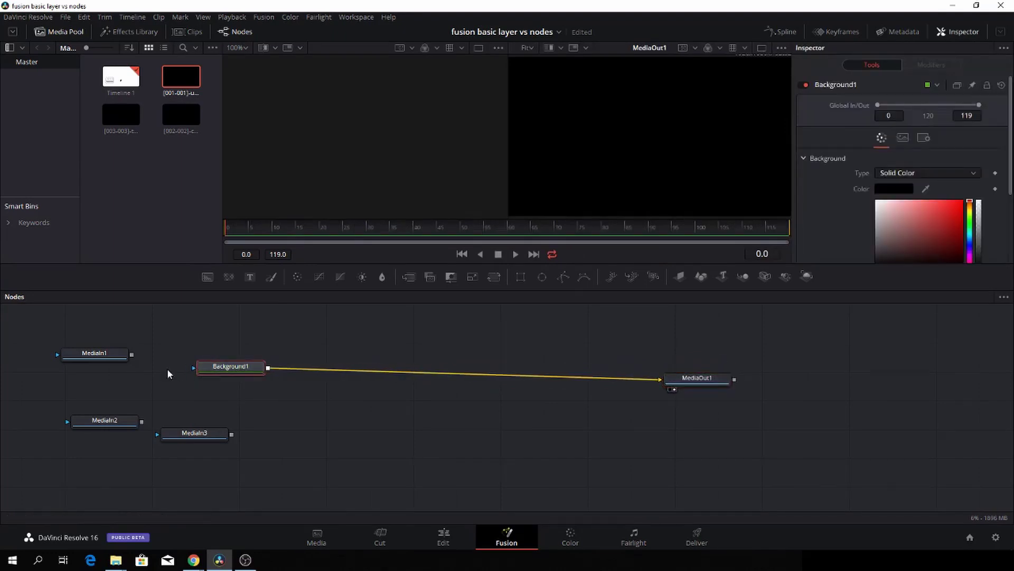
left_click(896, 190)
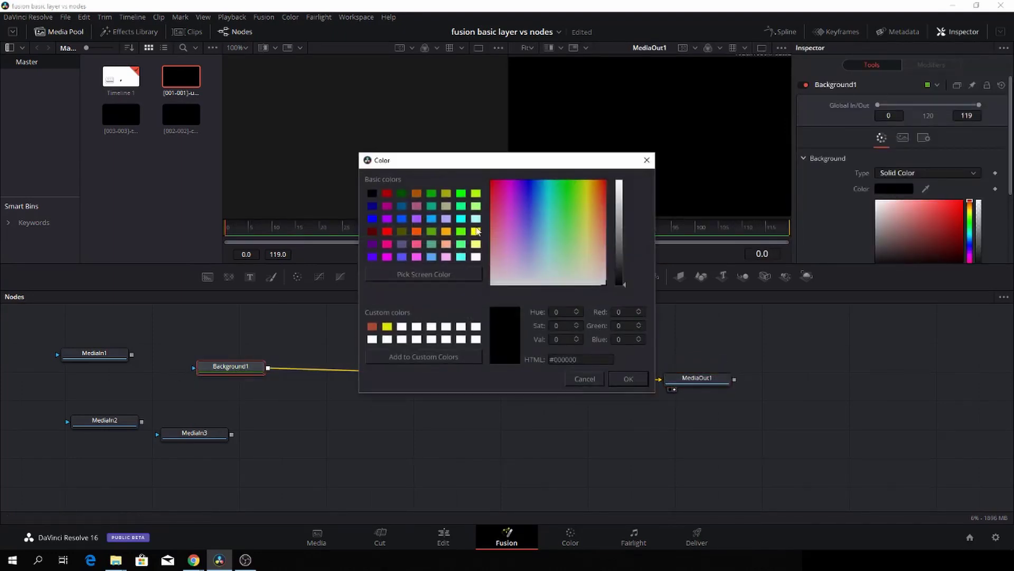
left_click(476, 257)
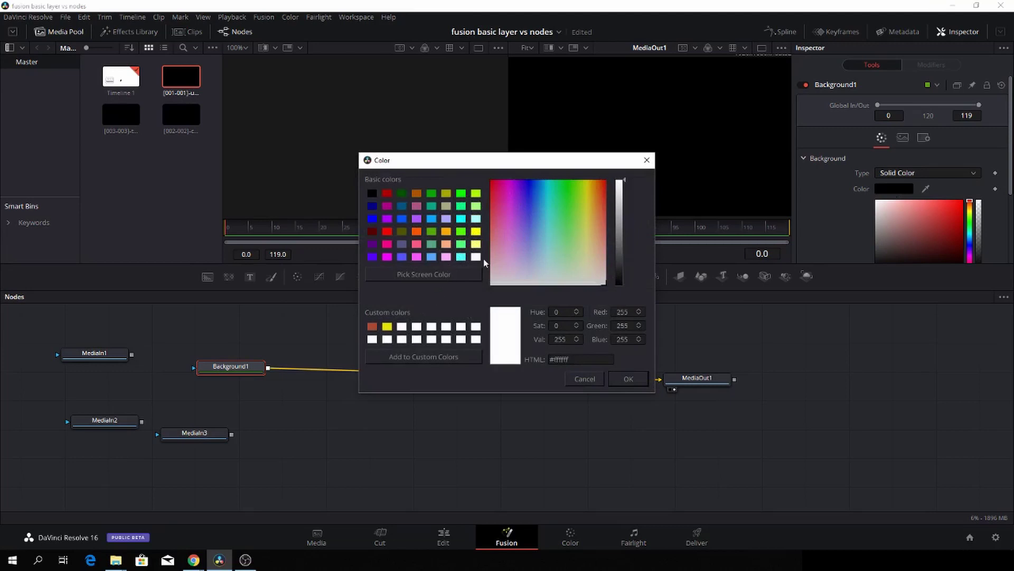
left_click(628, 378)
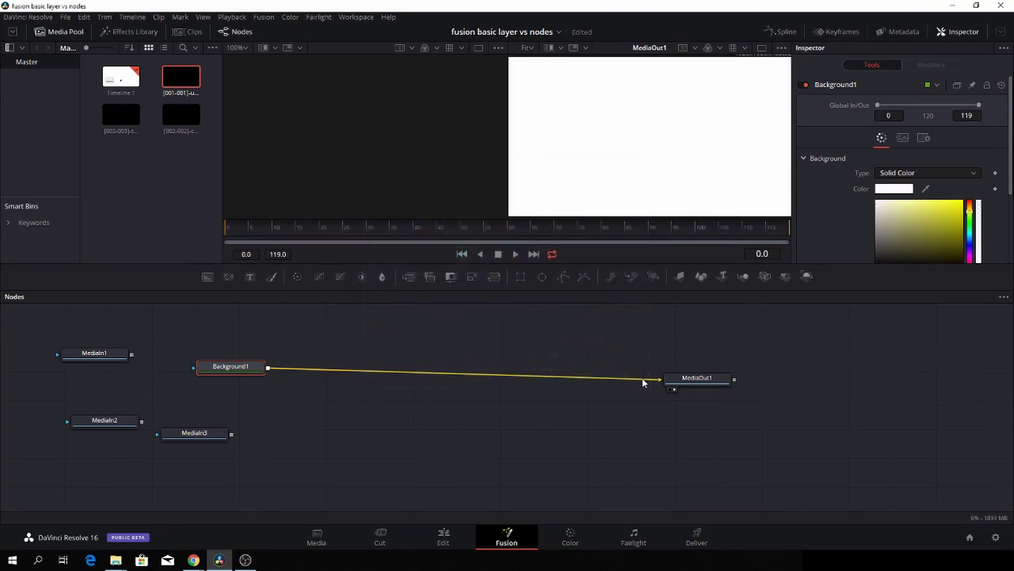
View the triangle's MediaIn1 node in the first viewer, move it above Background1 and rename it tri
left_click(104, 353)
key("1")
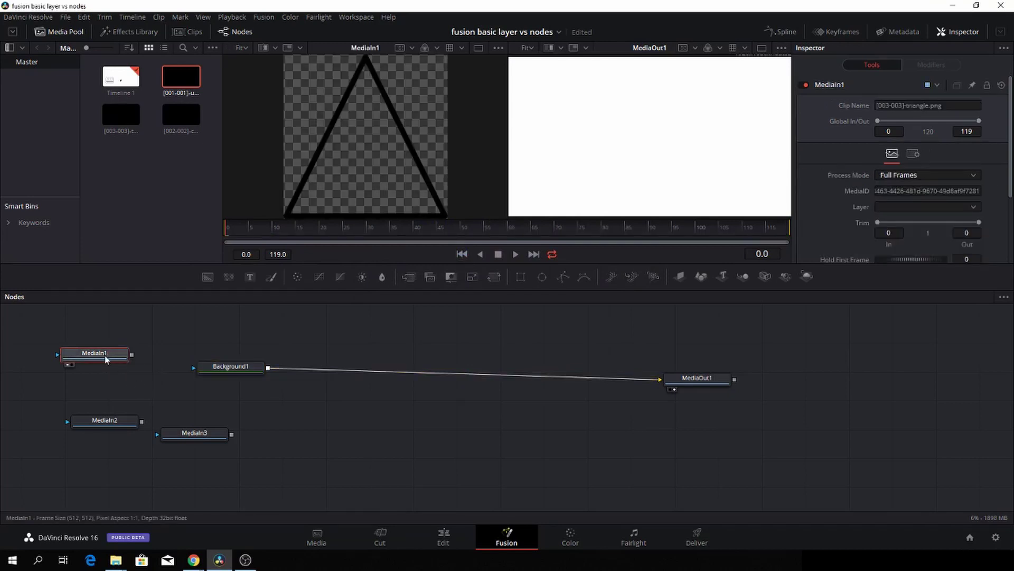
left_click_drag(105, 359, 257, 341)
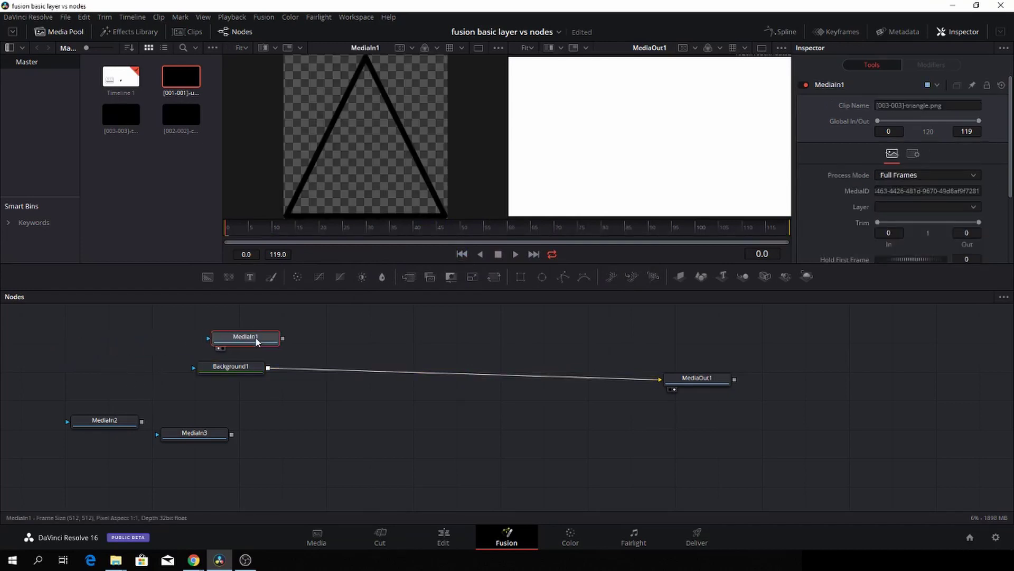
key("F2")
key("BackSpace")
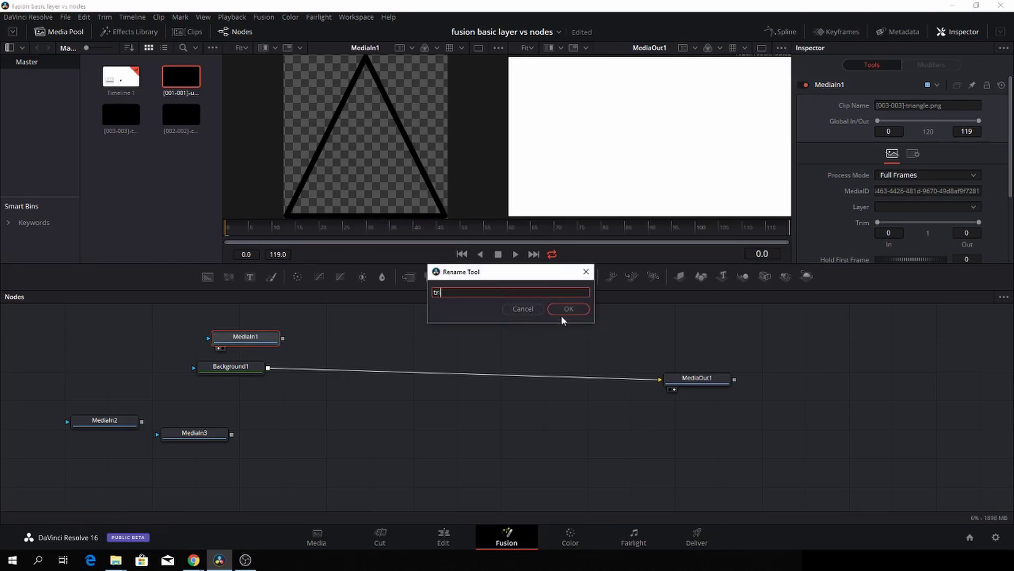
left_click(578, 309)
View the MediaIn2 node in the first viewer and rename it cow
left_click(109, 421)
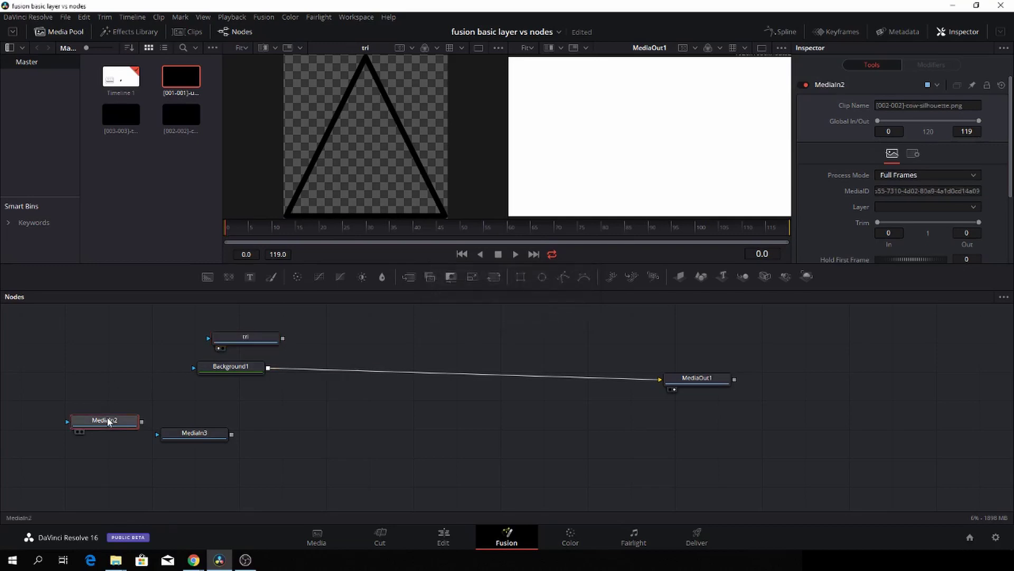
key("1")
right_click(108, 422)
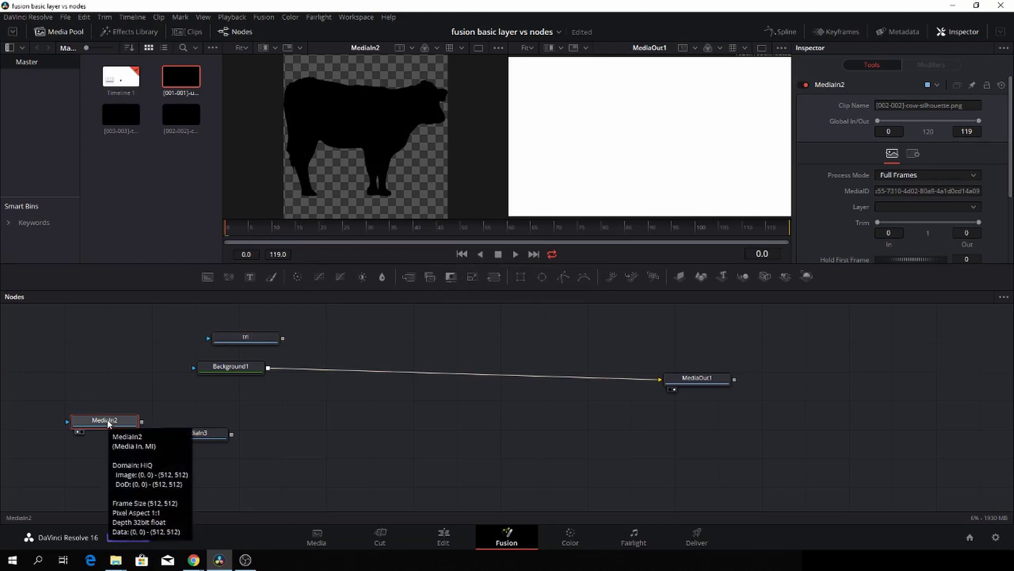
key("F2")
key("BackSpace")
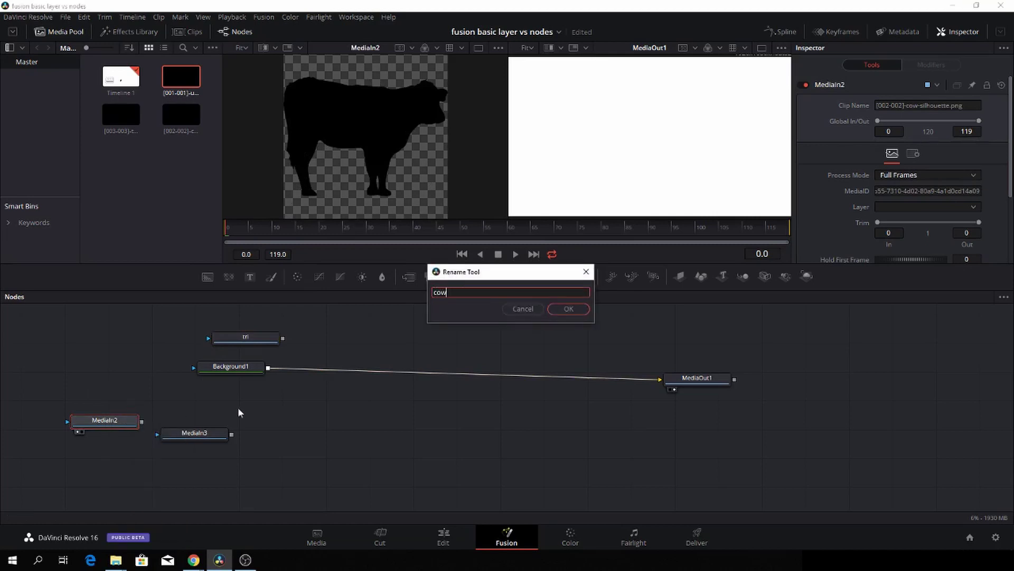
left_click(569, 309)
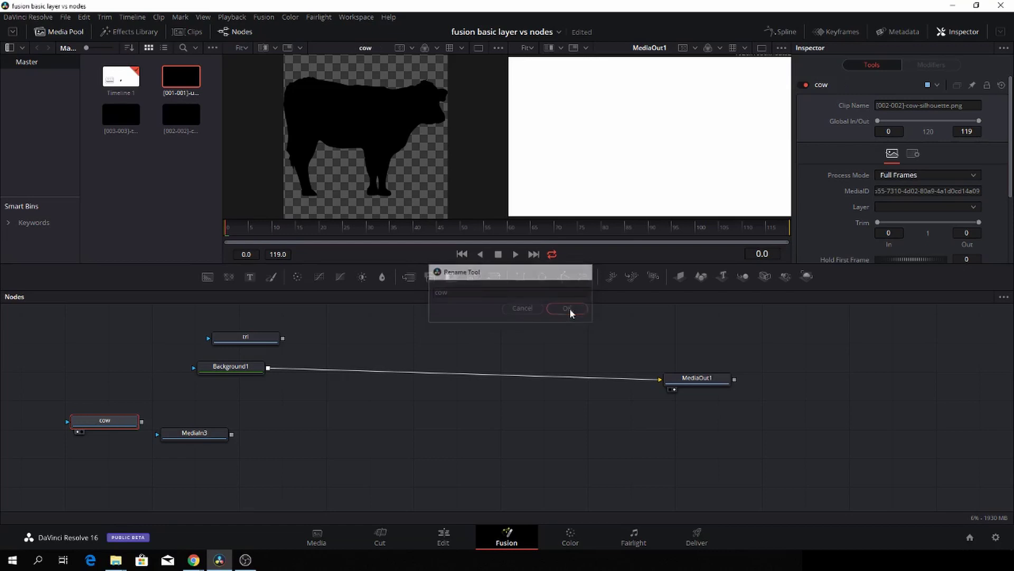
Rename the MediaIn3 node as ufo
left_click(205, 435)
key("F2")
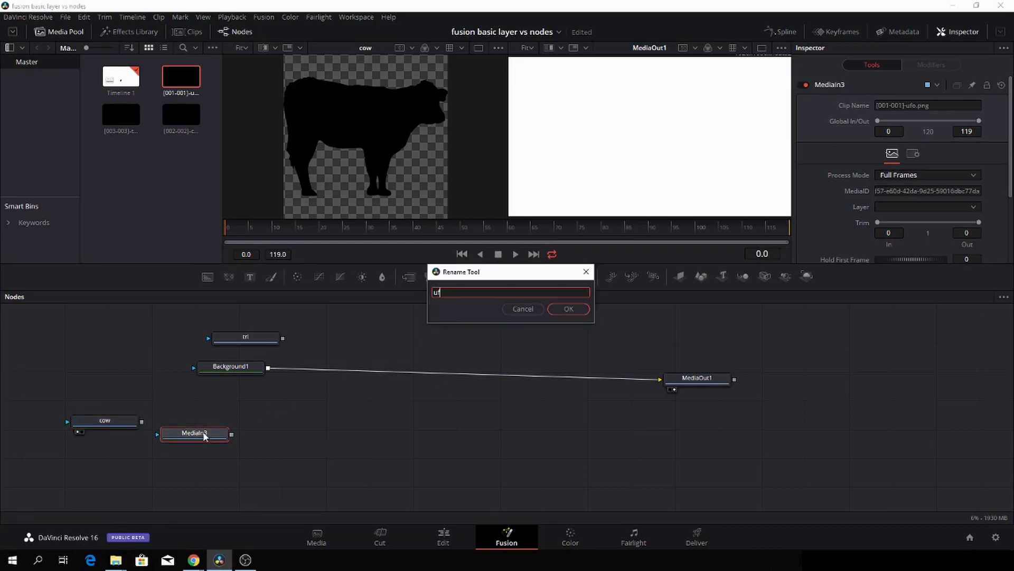
left_click(569, 309)
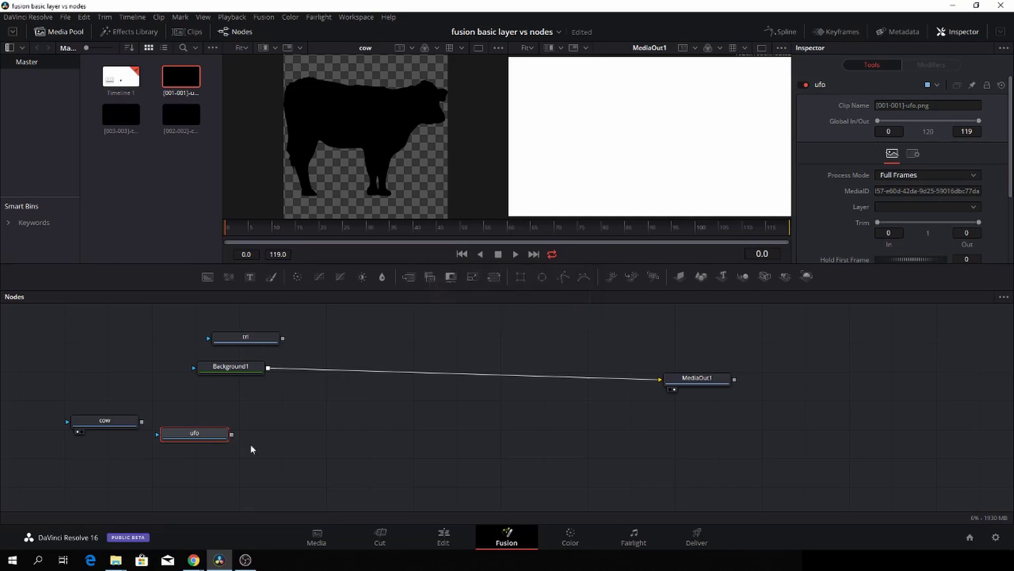
Rearrange the graph so Background1 sits well below MediaOut1 in a vertical line, with the cow node to the left of their connection
mouse_move(250, 367)
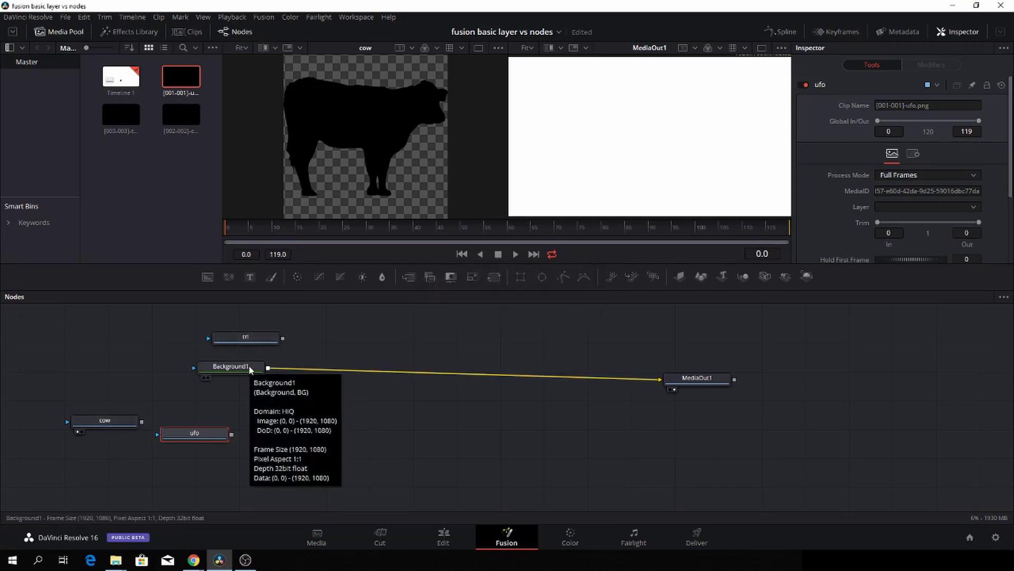
left_click_drag(250, 372, 265, 390)
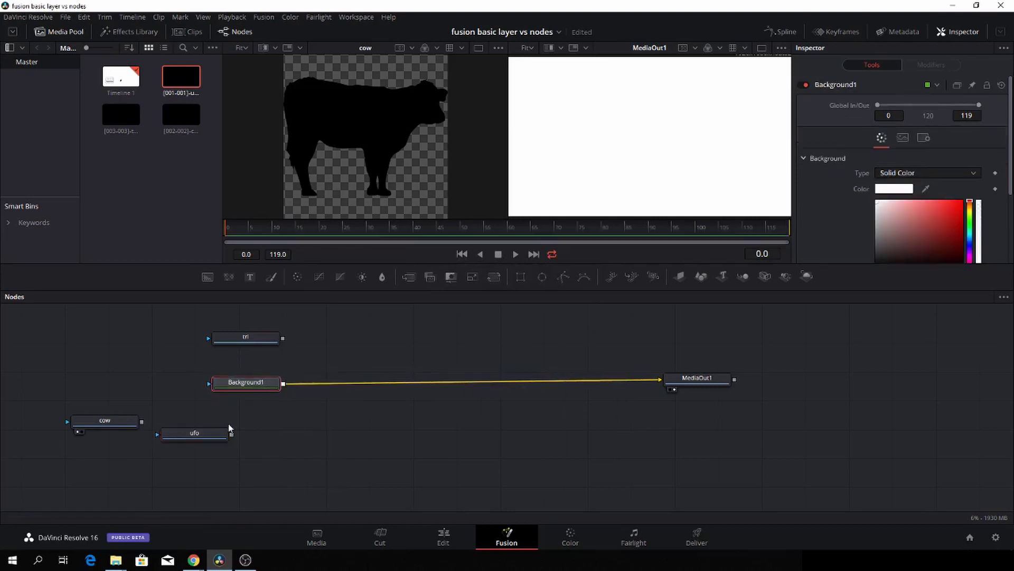
left_click_drag(114, 423, 404, 326)
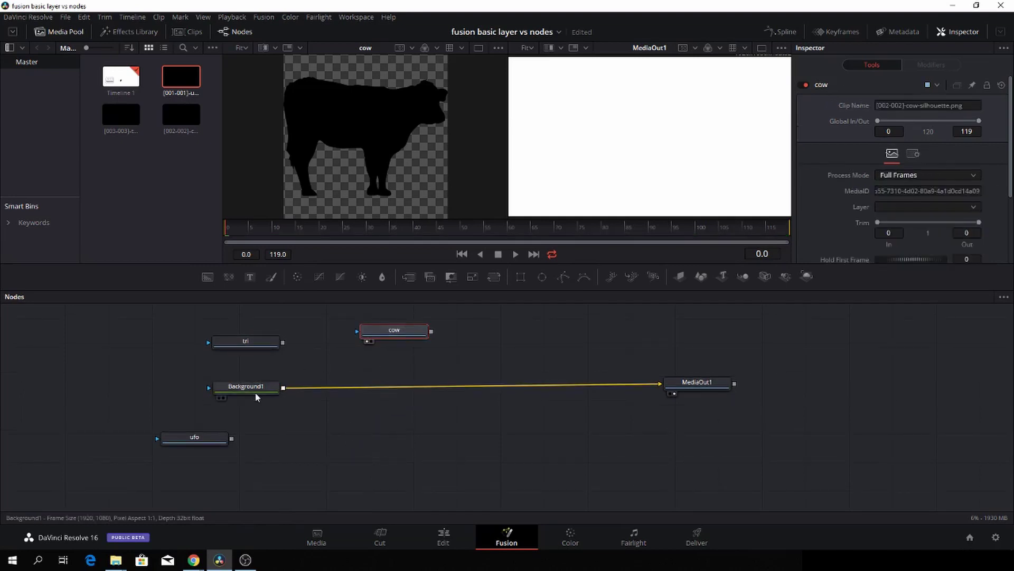
left_click_drag(254, 388, 707, 480)
left_click_drag(703, 379, 704, 320)
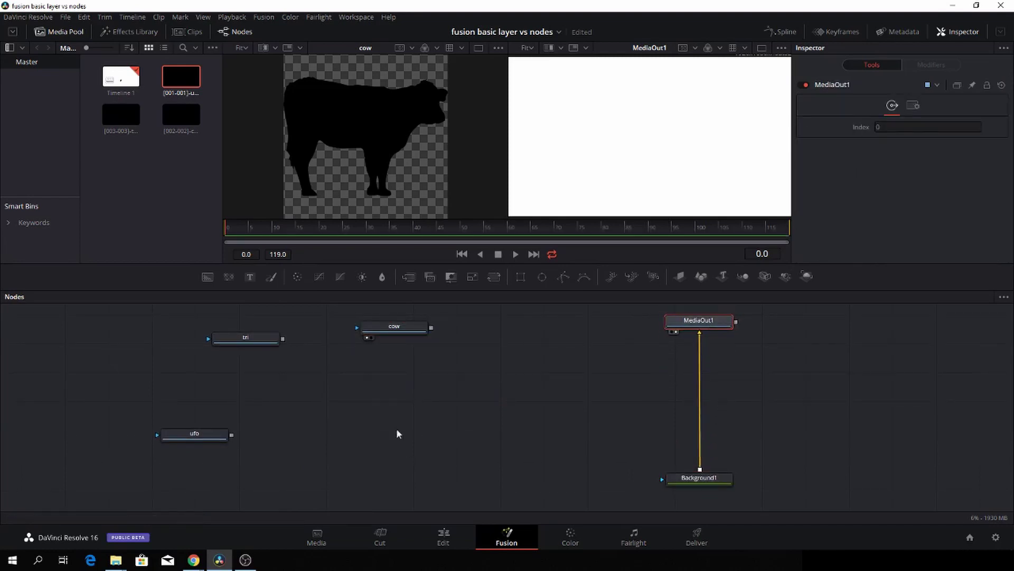
left_click_drag(394, 325, 402, 431)
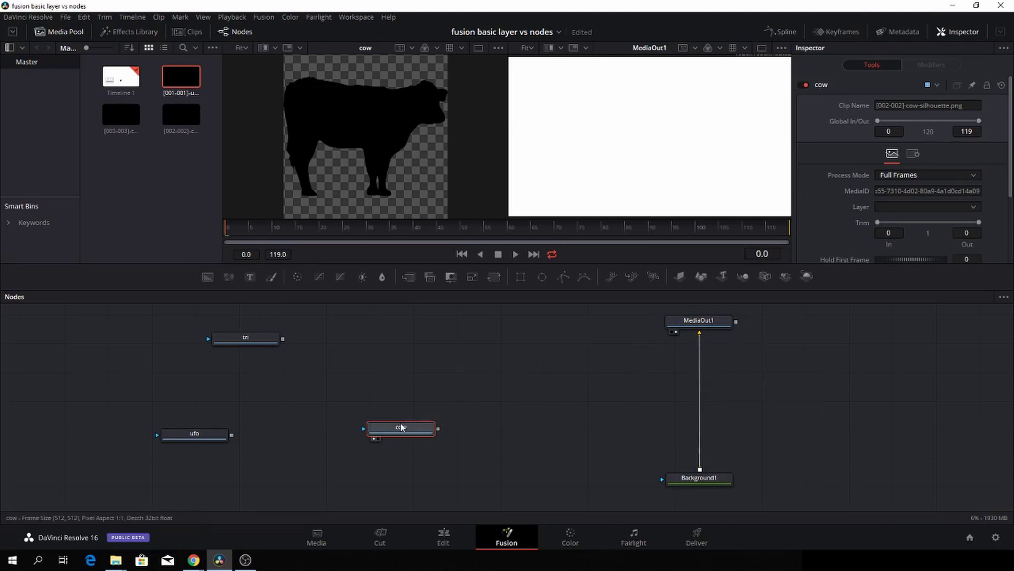
left_click_drag(399, 430, 463, 433)
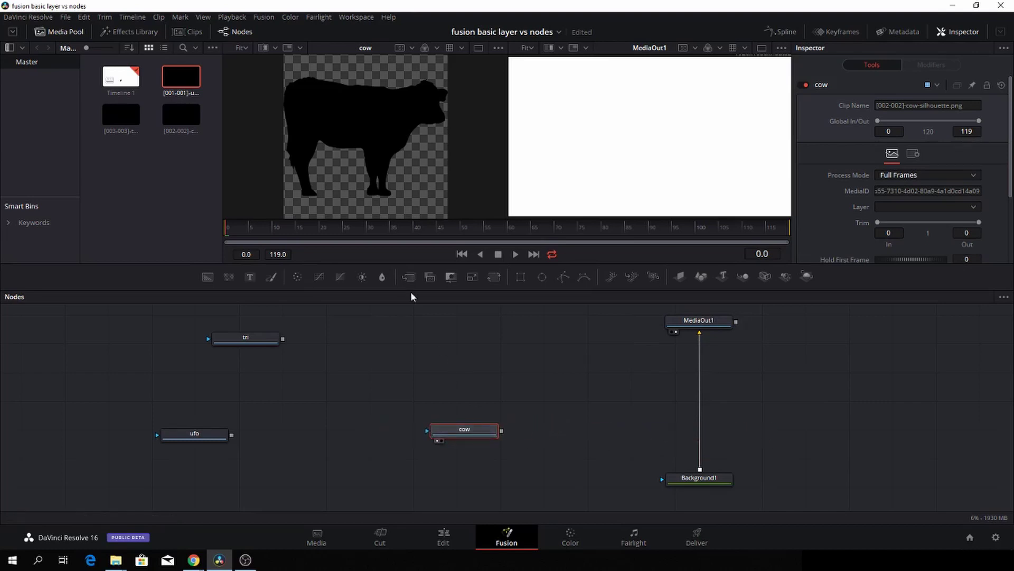
Insert a Merge node between Background1 and MediaOut1 and connect the cow node to its foreground input
left_click_drag(407, 278, 698, 429)
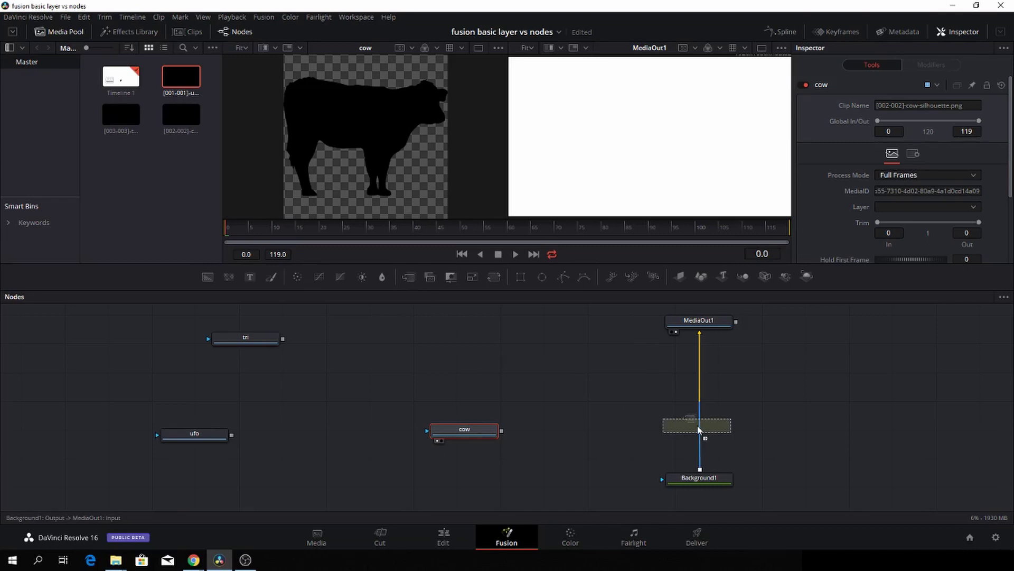
left_click_drag(698, 429, 699, 429)
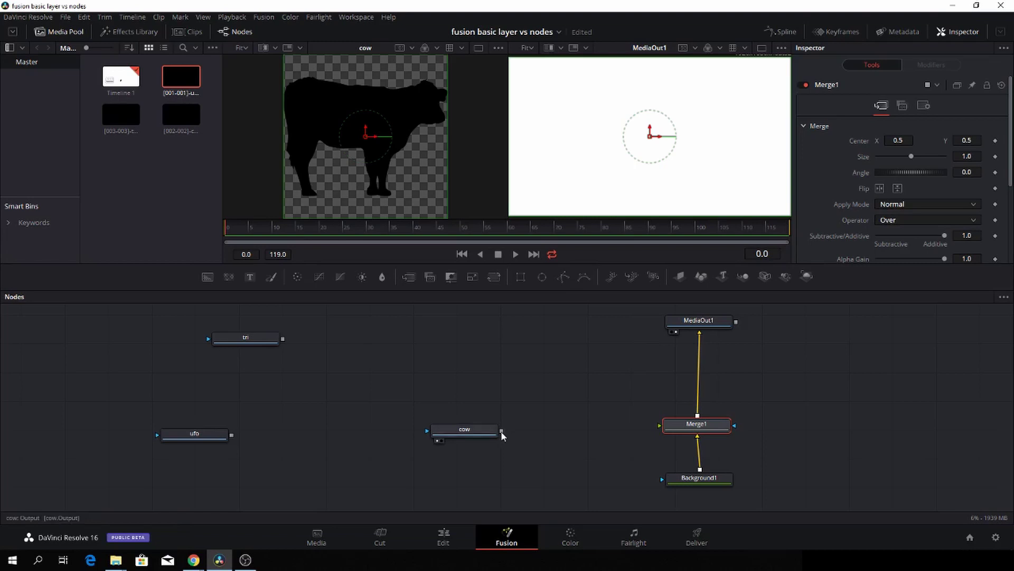
left_click_drag(502, 431, 661, 425)
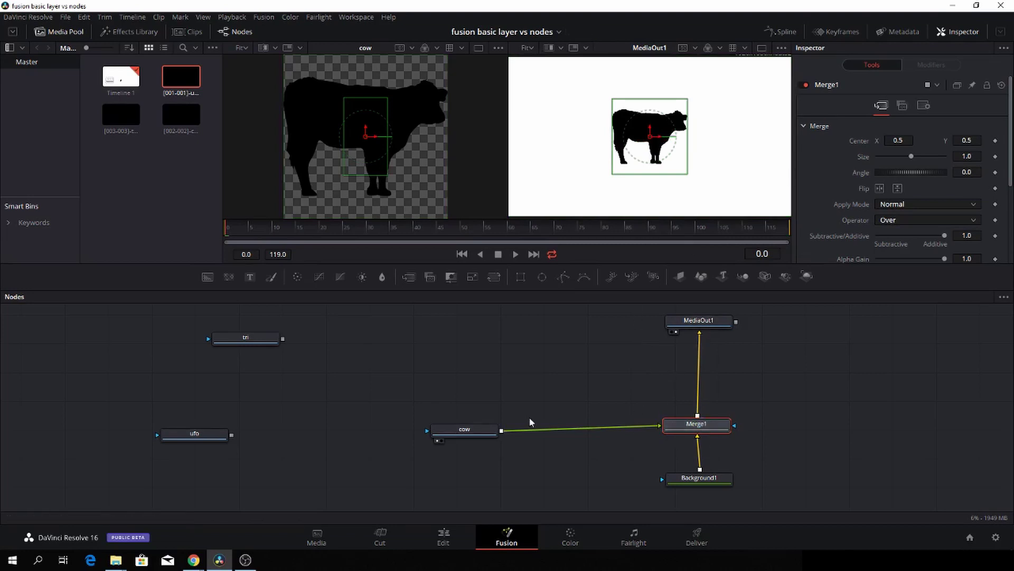
Scale the cow to 0.44 in Merge1 and move its center to about X 0.48, Y 0.23
left_click_drag(910, 155, 891, 154)
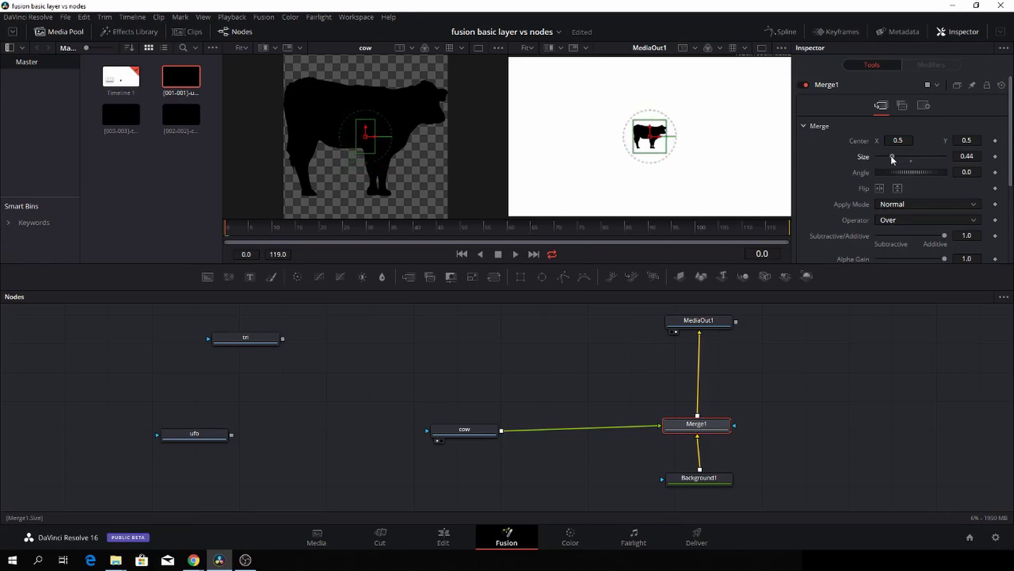
left_click_drag(652, 142, 648, 184)
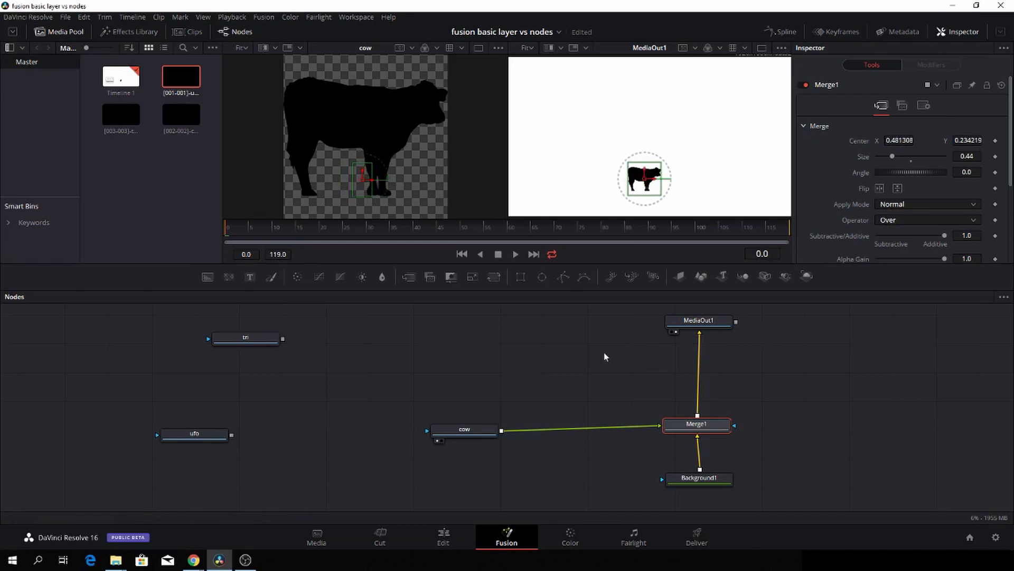
Stack the ufo and tri nodes above cow, insert a second Merge after Merge1 and connect tri to its foreground input
left_click_drag(188, 439, 438, 342)
left_click_drag(240, 343, 457, 384)
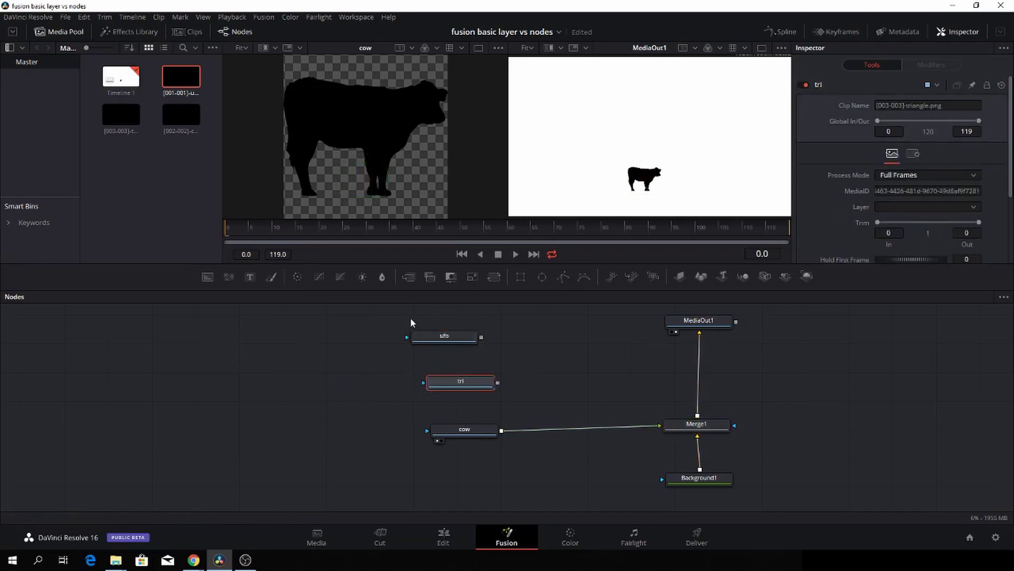
left_click_drag(416, 283, 700, 392)
left_click_drag(498, 383, 664, 387)
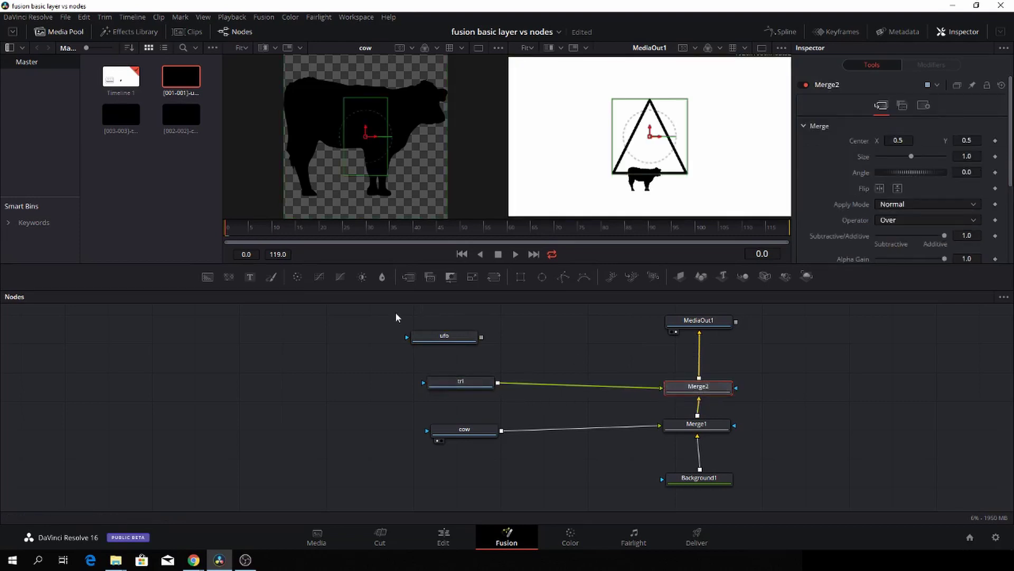
Scale the triangle to 1.19 in Merge2 and move its center around the cow, to about X 0.47, Y 0.36
left_click(455, 382)
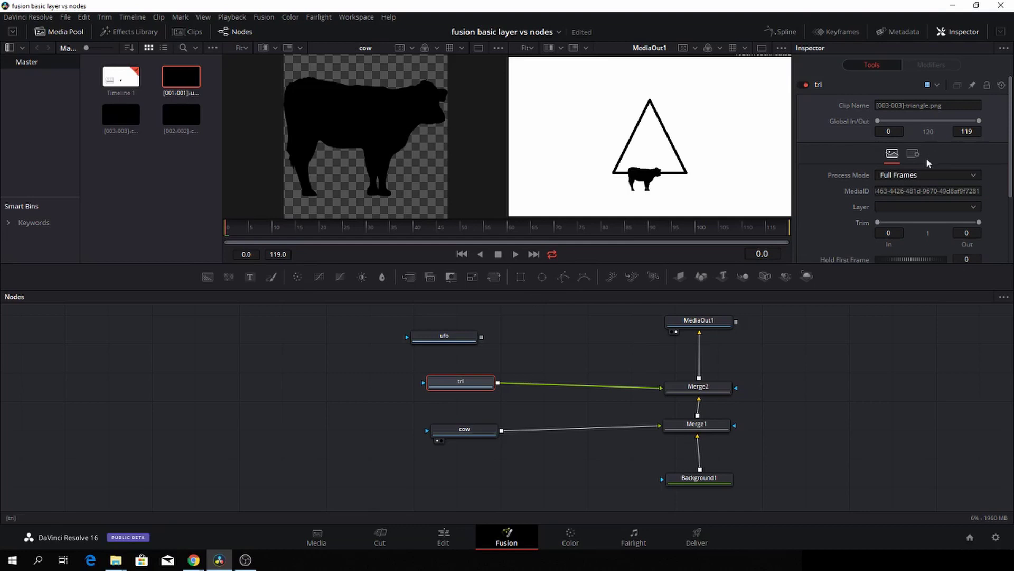
left_click(702, 387)
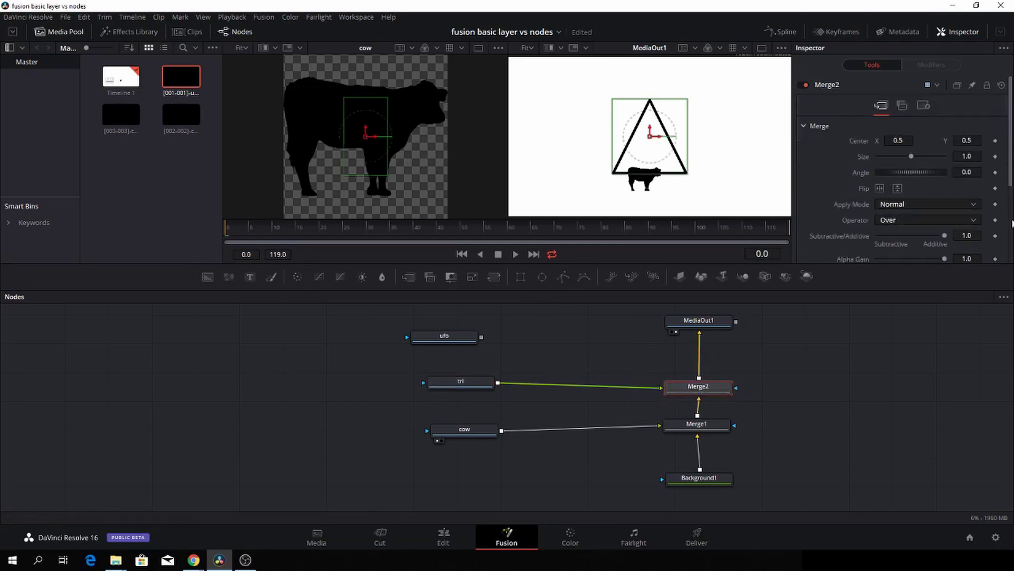
left_click_drag(913, 155, 916, 156)
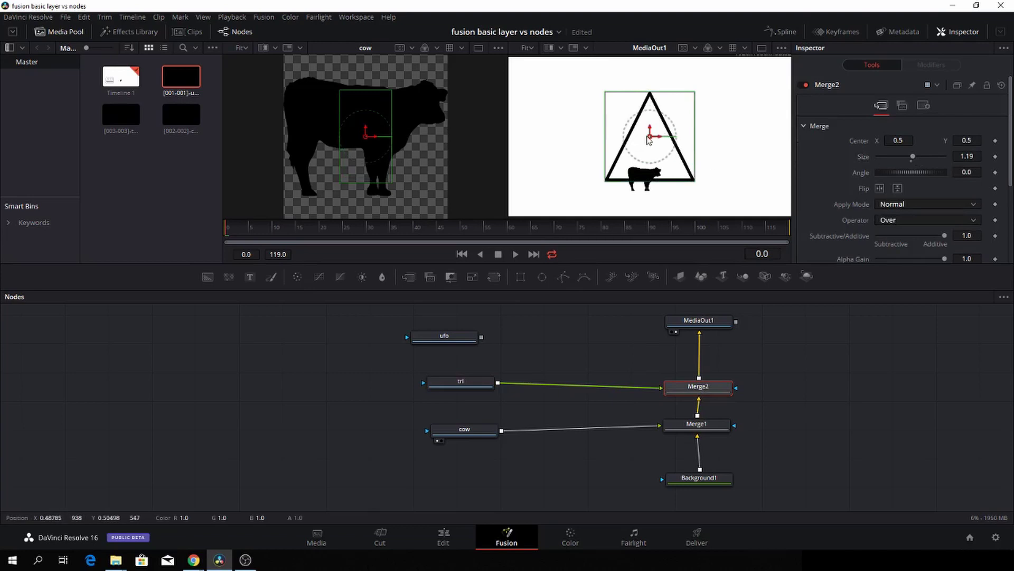
left_click_drag(649, 138, 643, 160)
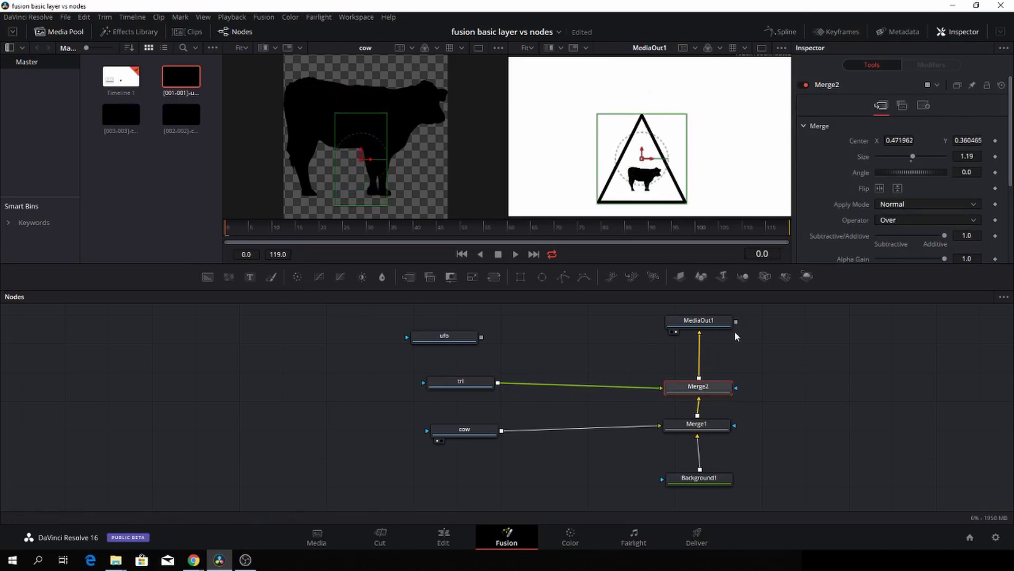
Move MediaOut1 further above Merge2 and add one unconnected Merge node to the empty area beside it, deleting the surplus Merge4
scroll(752, 357, "up", 5)
left_click_drag(700, 388, 701, 324)
scroll(632, 364, "up", 2)
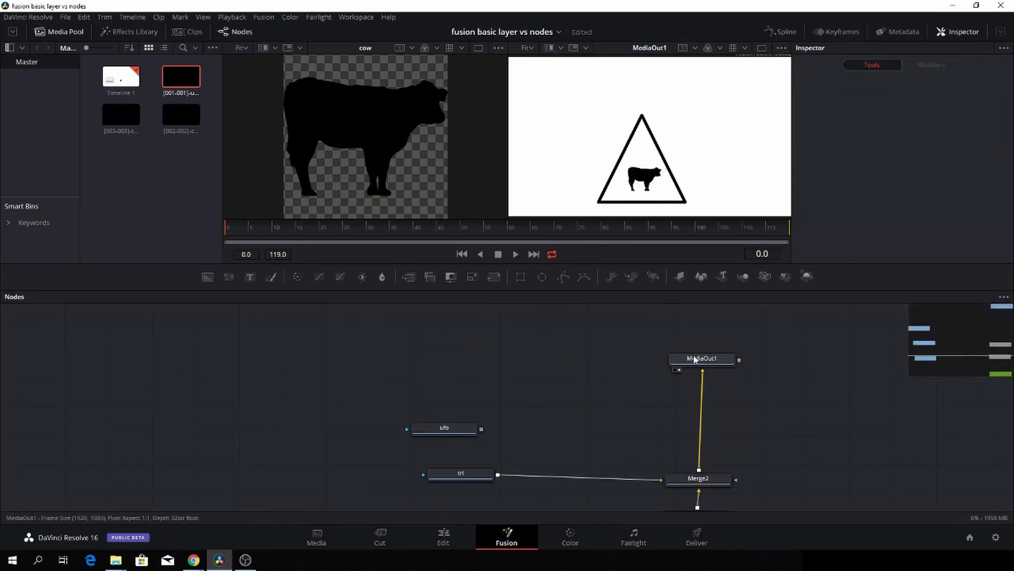
left_click(577, 350)
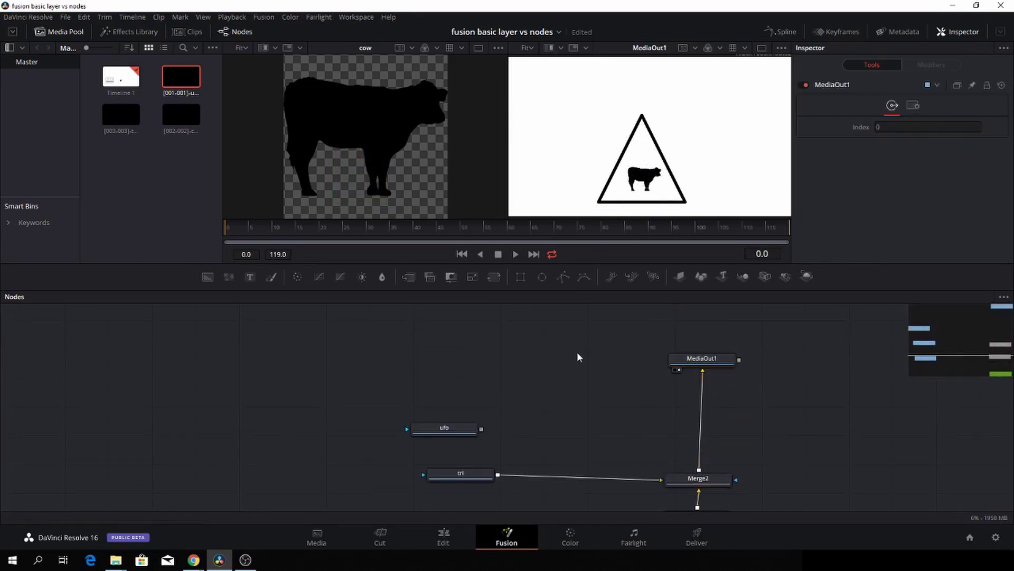
left_click(410, 277)
left_click_drag(410, 276, 598, 402)
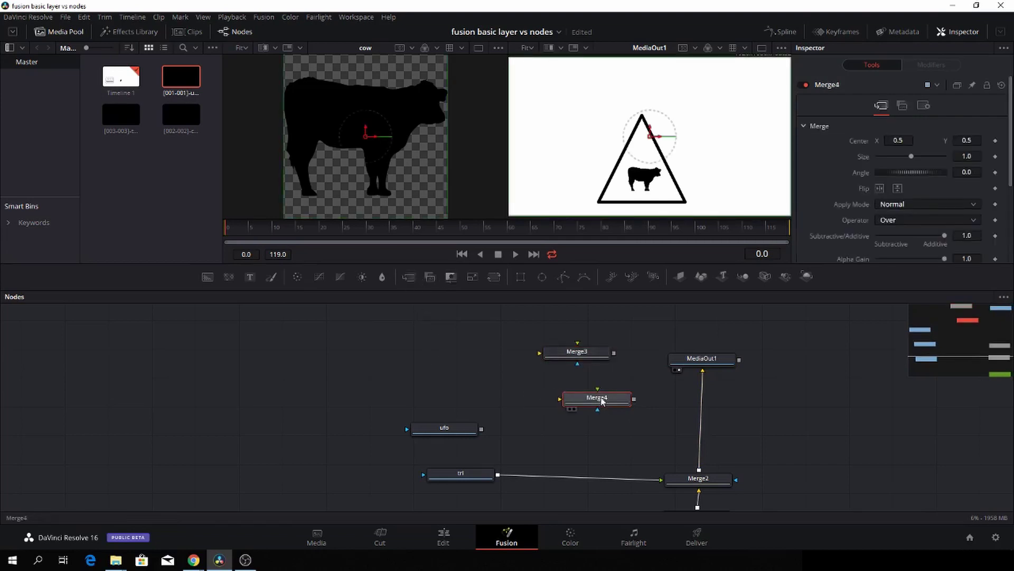
key("Delete")
Insert Merge3 between Merge2 and MediaOut1, and connect the ufo node to its foreground input
left_click_drag(592, 355, 591, 384)
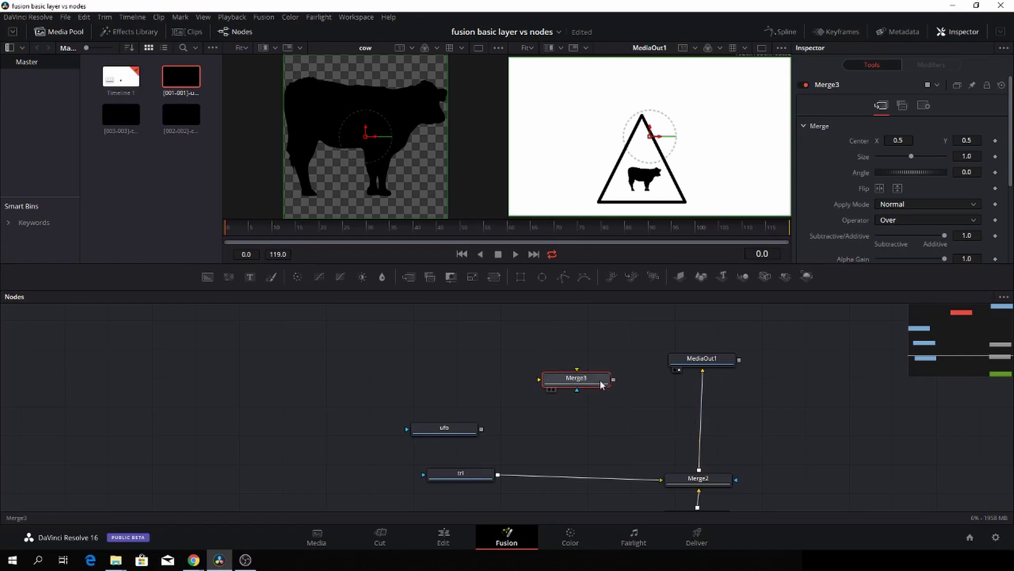
left_click_drag(592, 387, 705, 406)
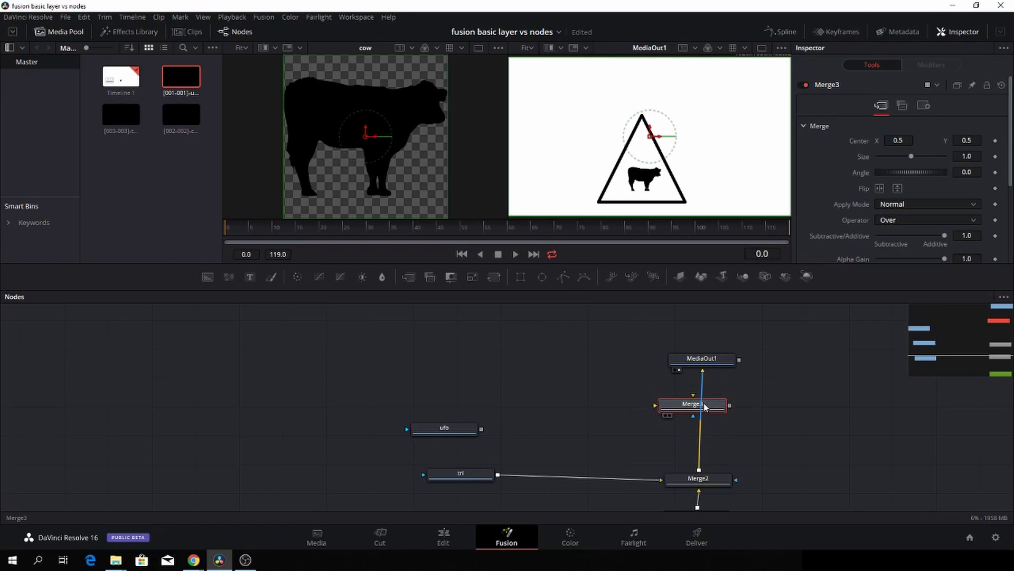
left_click_drag(704, 406, 704, 403)
left_click(445, 428)
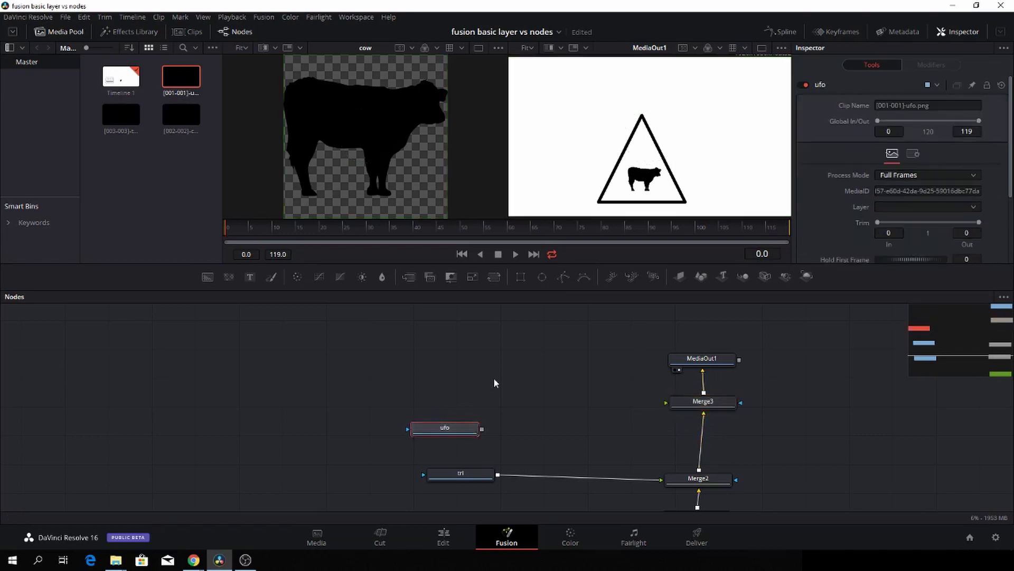
left_click_drag(470, 424, 666, 404)
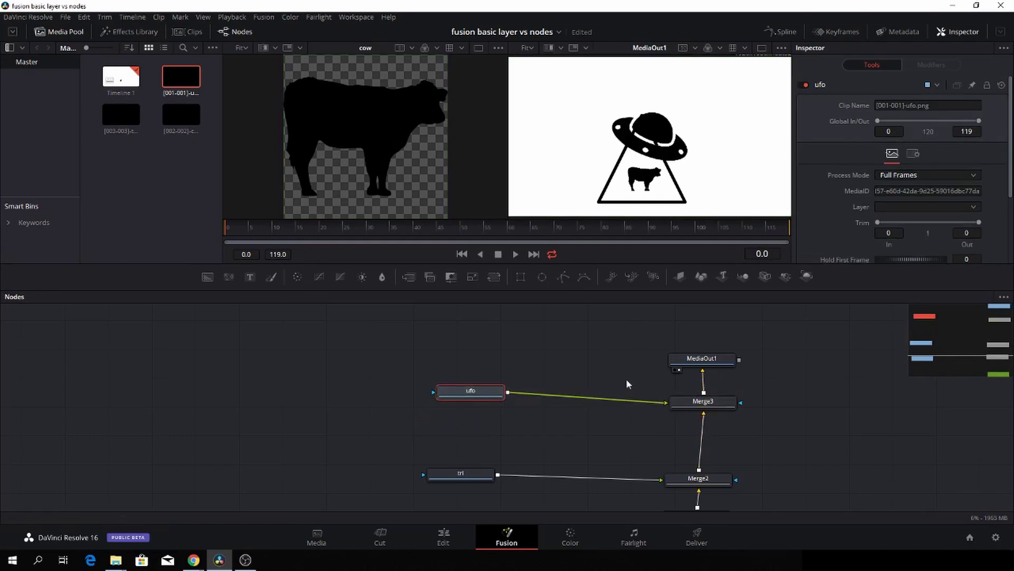
Rotate the UFO in Merge3 to an angle of about 16.8 degrees so it sits level
left_click(710, 402)
left_click_drag(927, 170, 930, 171)
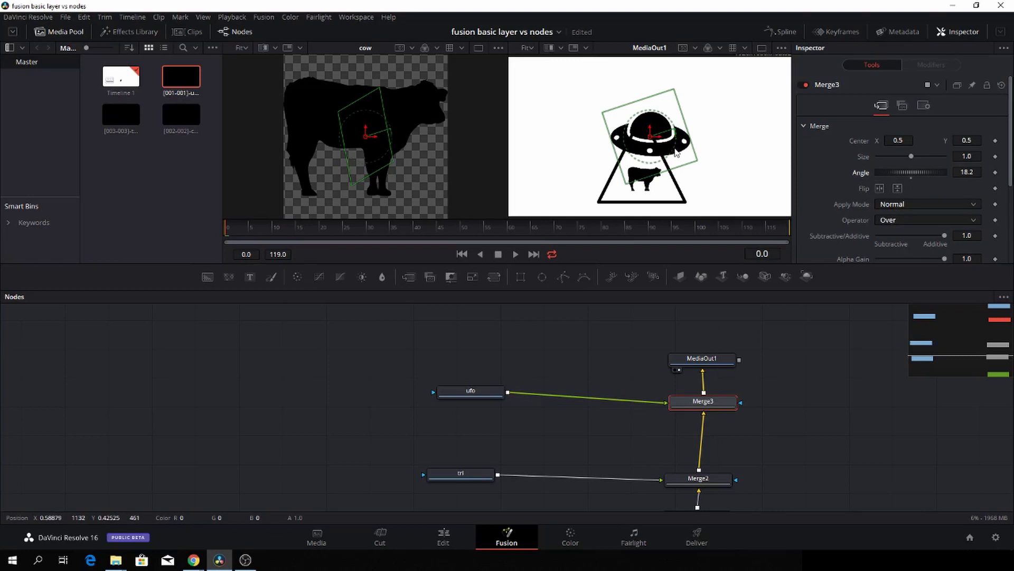
mouse_move(674, 153)
left_mouse_down()
mouse_move(679, 138)
mouse_move(667, 161)
mouse_move(675, 154)
left_mouse_up()
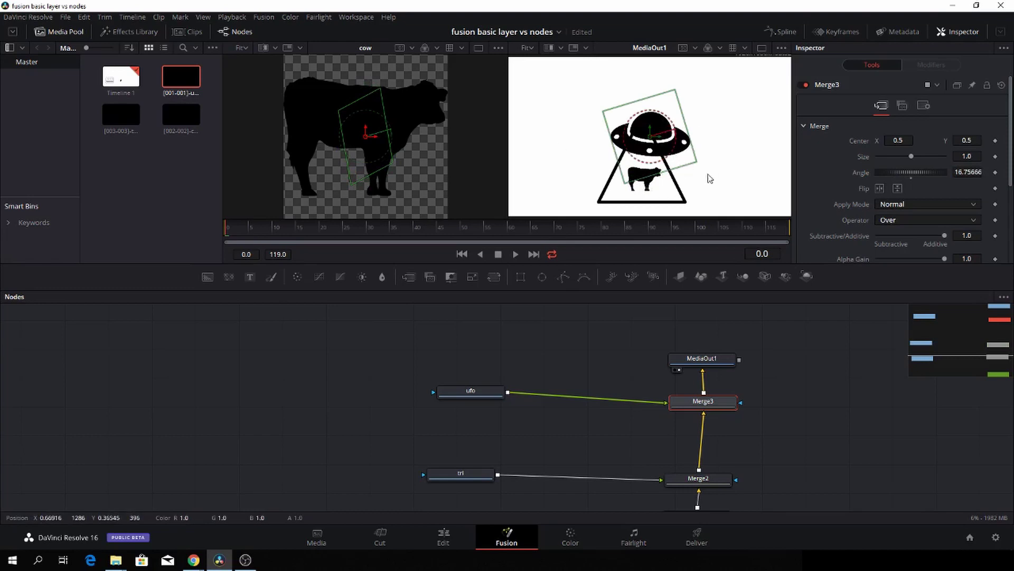
Scale the UFO in Merge3 to about 1.55 and move its center above the triangle, to about X 0.48, Y 0.74
left_click_drag(697, 165, 721, 176)
left_click_drag(653, 139, 640, 94)
scroll(677, 153, "up", 2)
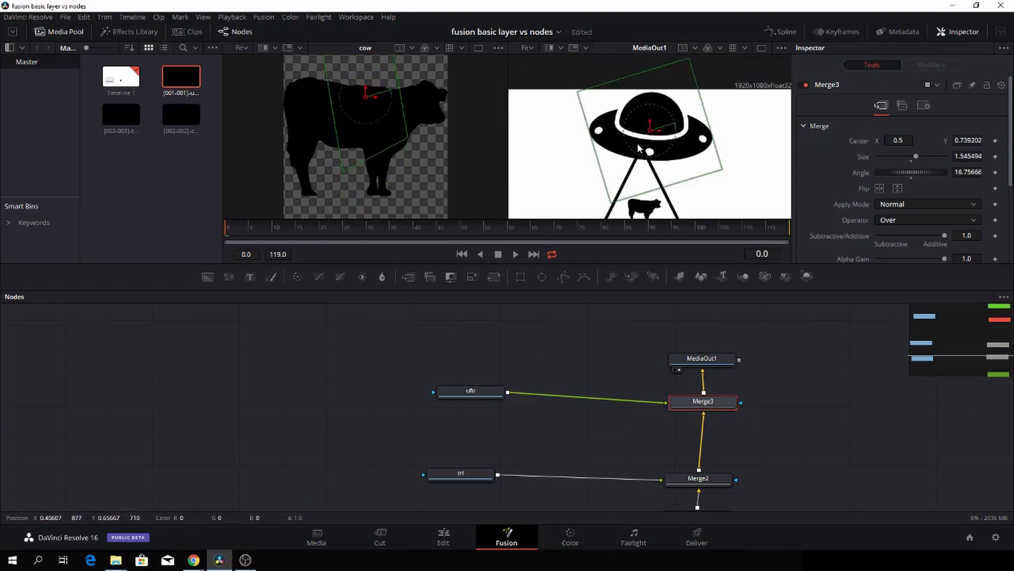
left_click_drag(650, 132, 645, 133)
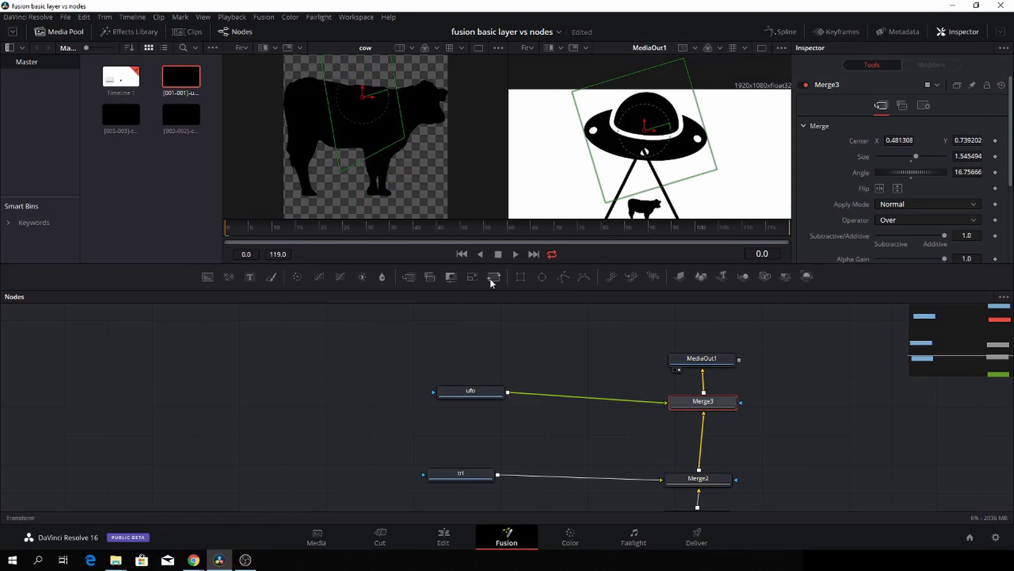
scroll(737, 206, "down", 2)
scroll(737, 206, "up", 2)
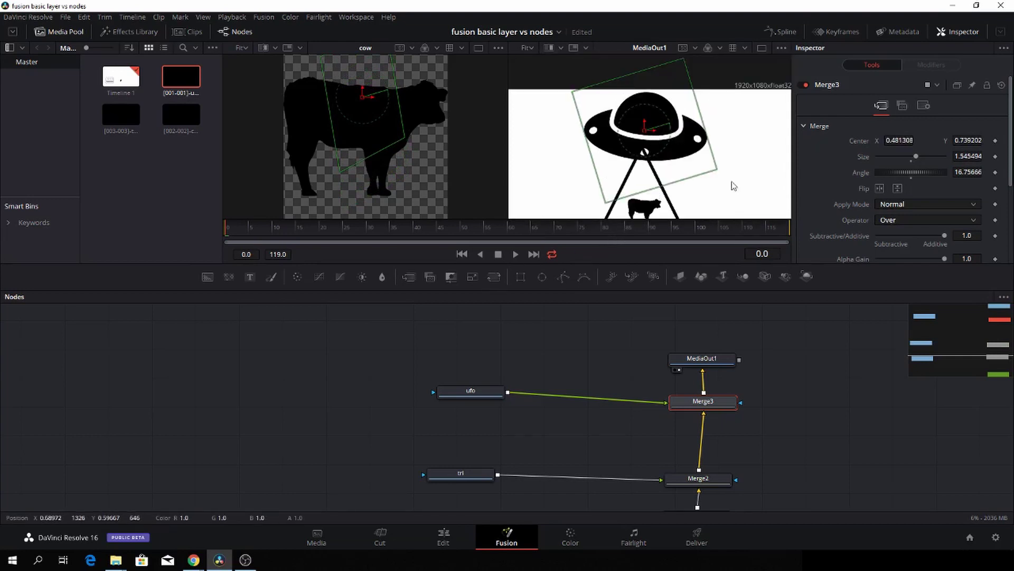
Scale the UFO down to about 1.15, rotate it to about 28.1 degrees and raise its center to about Y 0.76
left_click_drag(717, 175, 692, 168)
left_click_drag(647, 132, 672, 123)
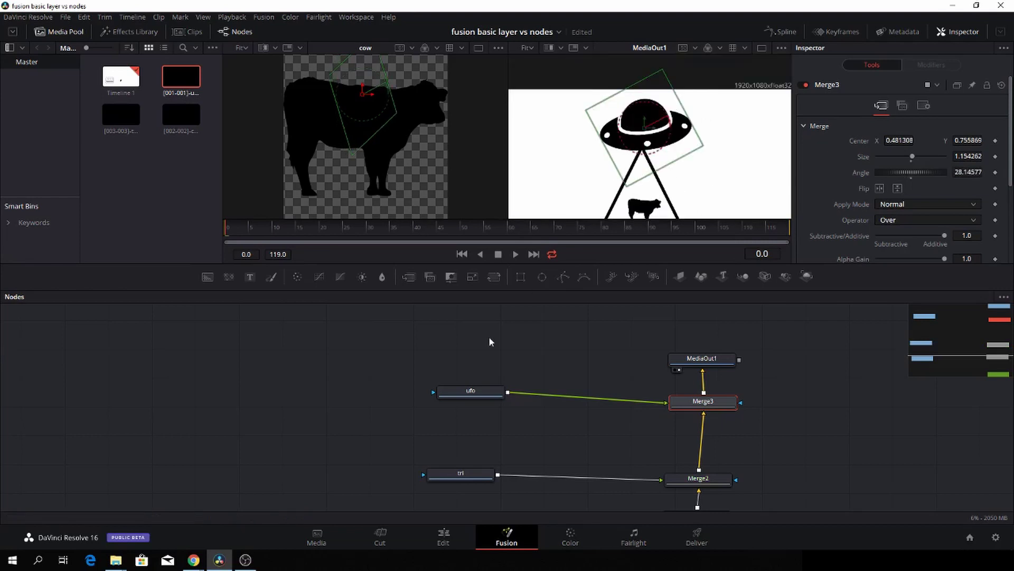
left_click(586, 381)
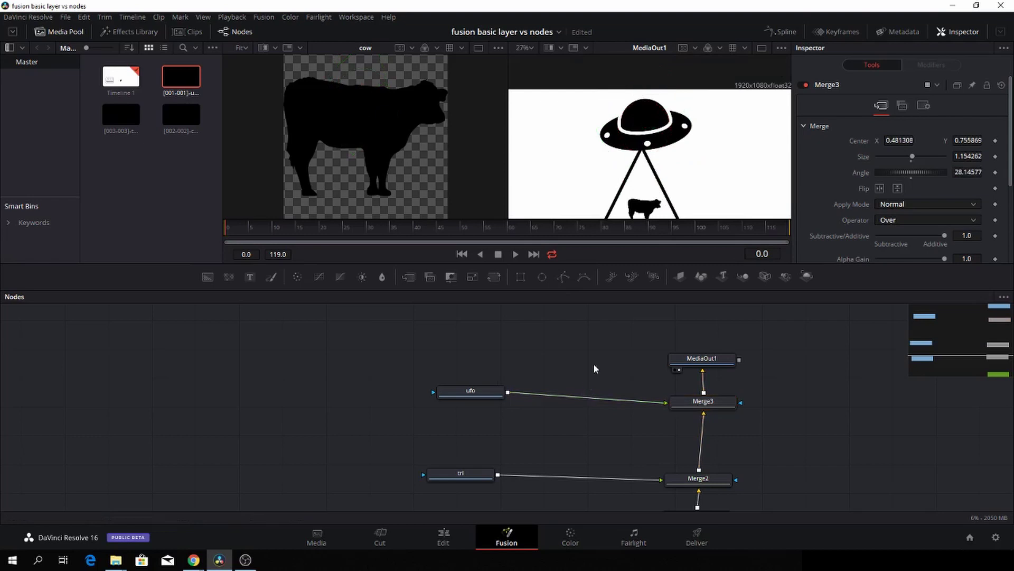
scroll(694, 176, "down", 1)
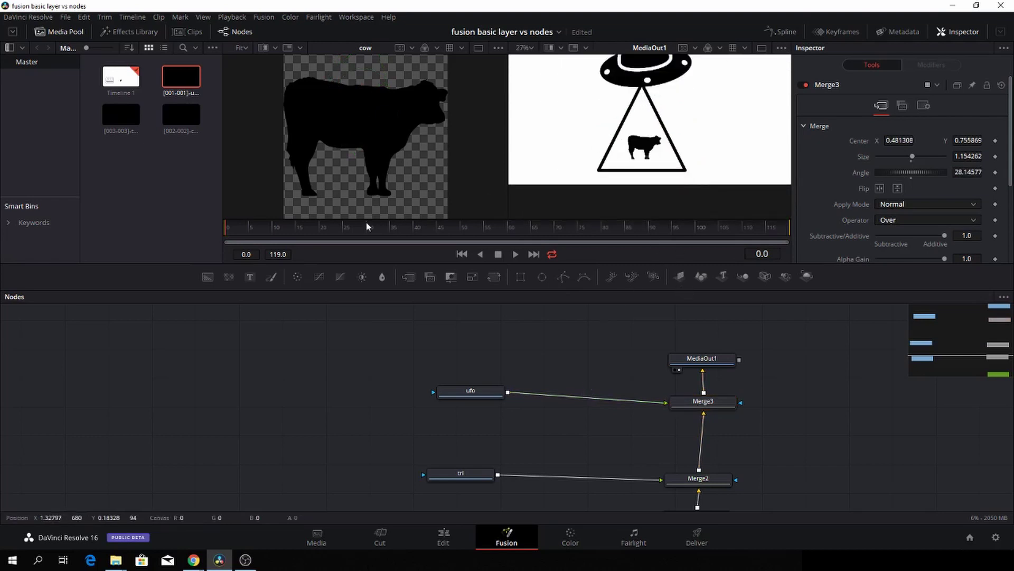
scroll(630, 203, "up", 1)
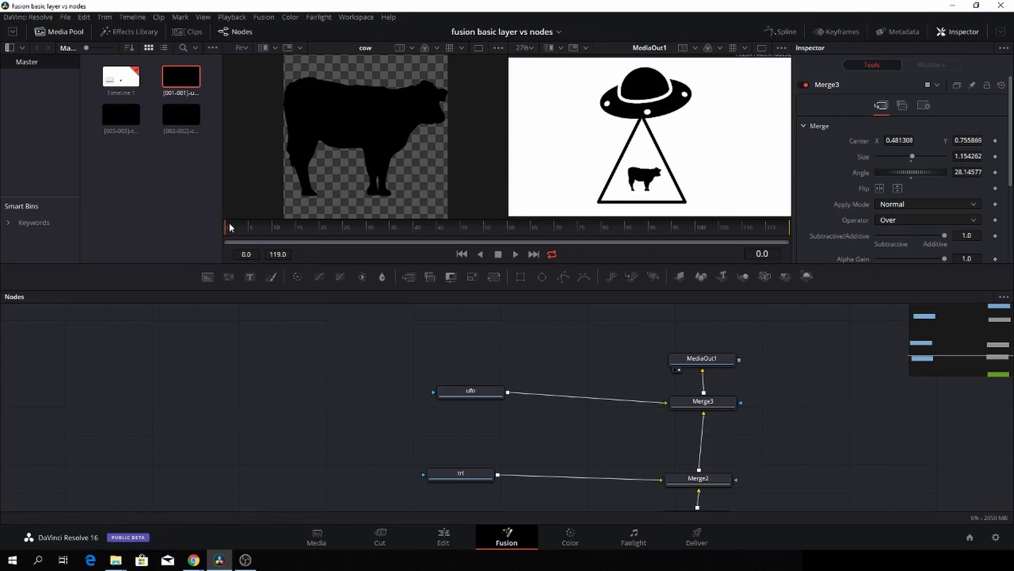
Keyframe the UFO's center in Merge3 at its hover position, and set center X to about 1.84 at frame 0
left_click_drag(227, 230, 332, 231)
left_click(995, 141)
left_click_drag(290, 238, 227, 241)
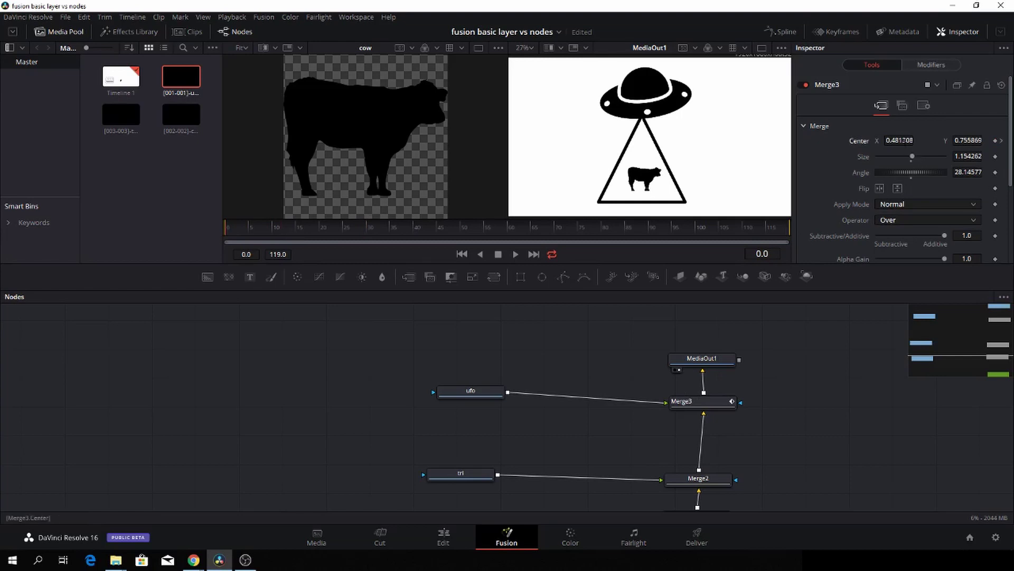
left_click_drag(898, 140, 967, 140)
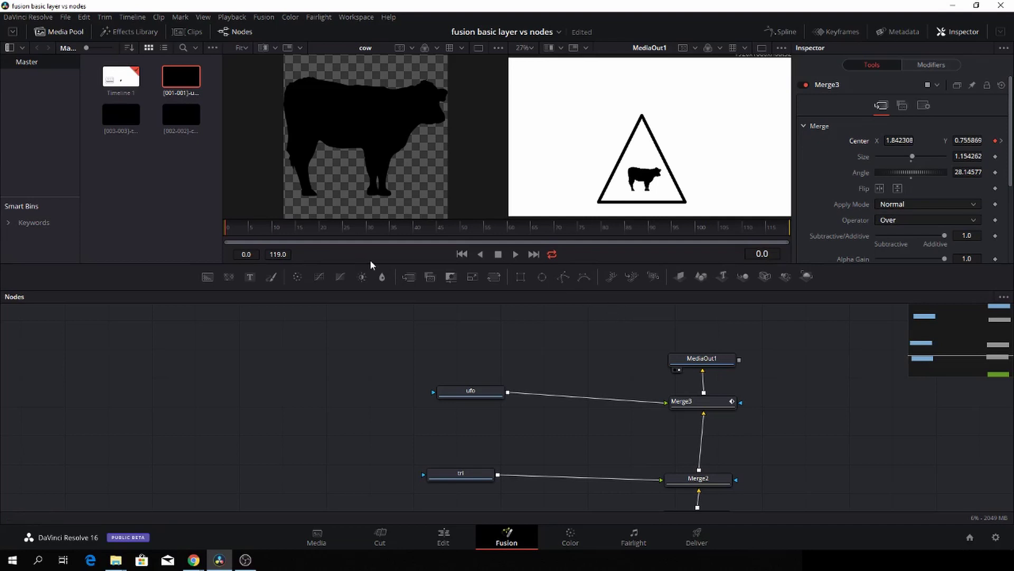
Add a keyframe holding the UFO's hover position in Merge3, and set center X to about -0.34 at frame 70
key("space")
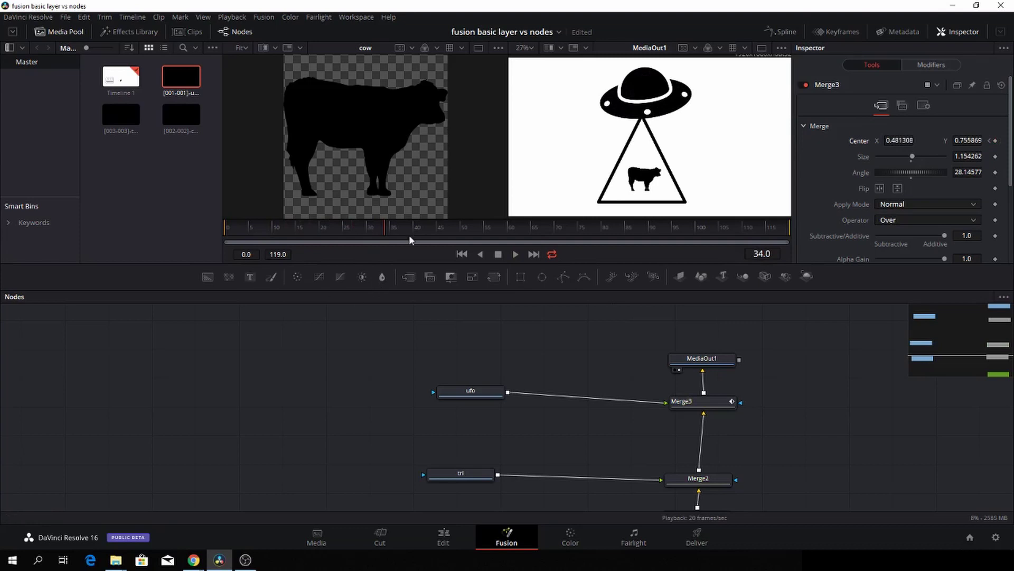
key("space")
key("space")
left_click(996, 141)
left_click(995, 140)
left_click_drag(898, 140, 856, 140)
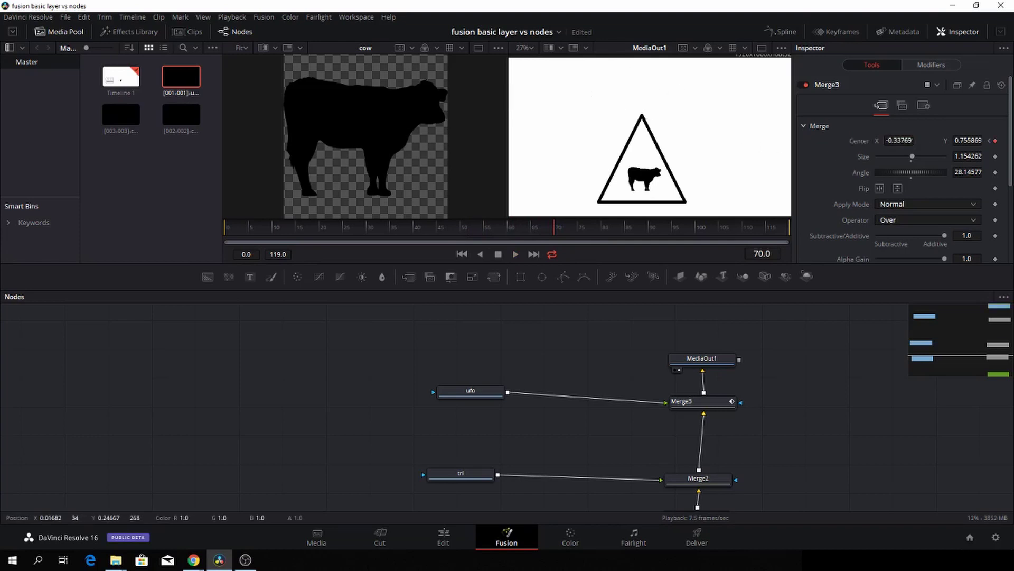
Play the UFO's flight from the start of the composition and return the playhead to frame 34
left_click_drag(229, 228, 220, 229)
key("space")
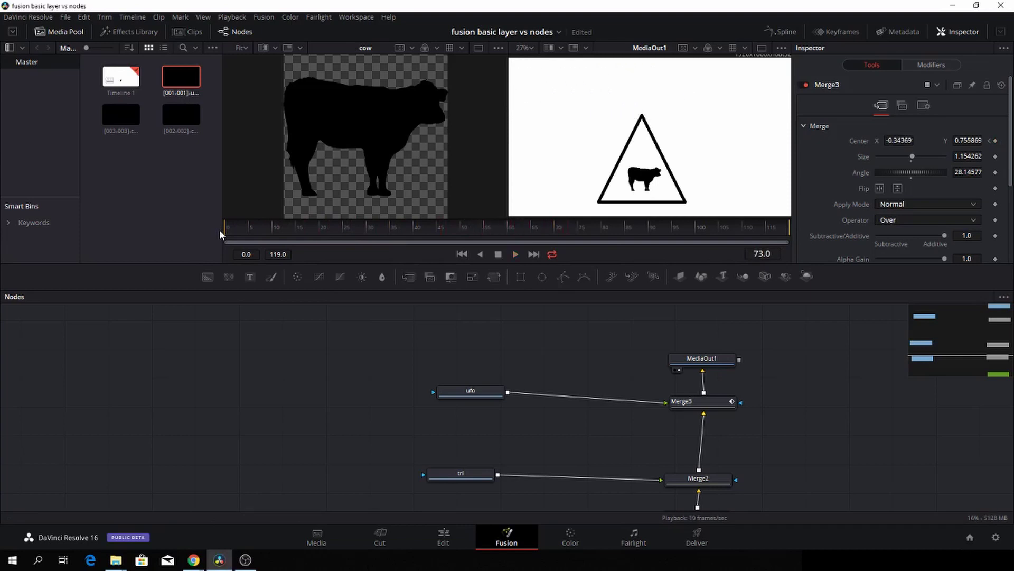
left_click_drag(248, 228, 384, 230)
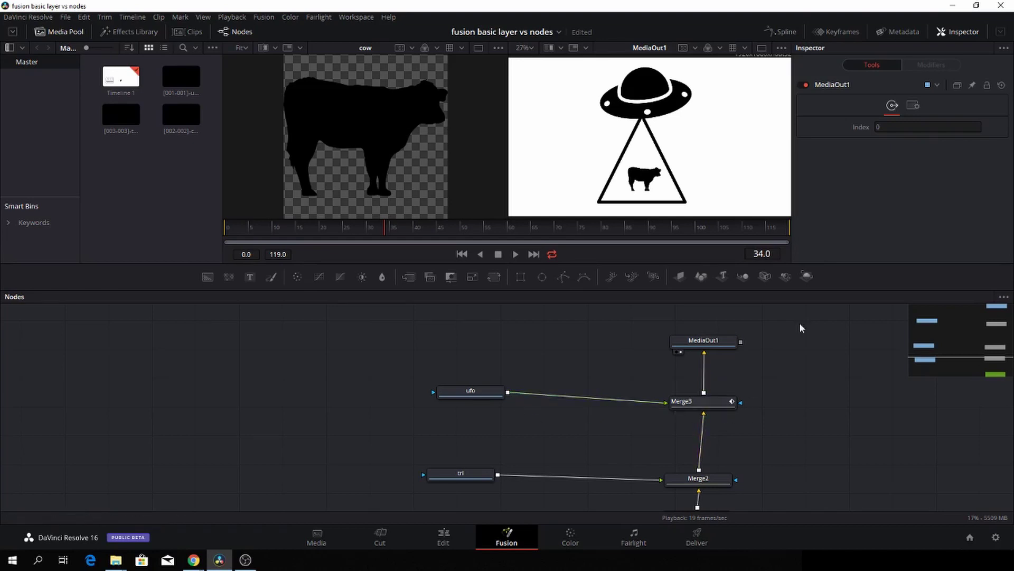
Show the Keyframes editor fitted to the composition and trim the Merge2 segment to about frames 35 to 38
left_click(846, 31)
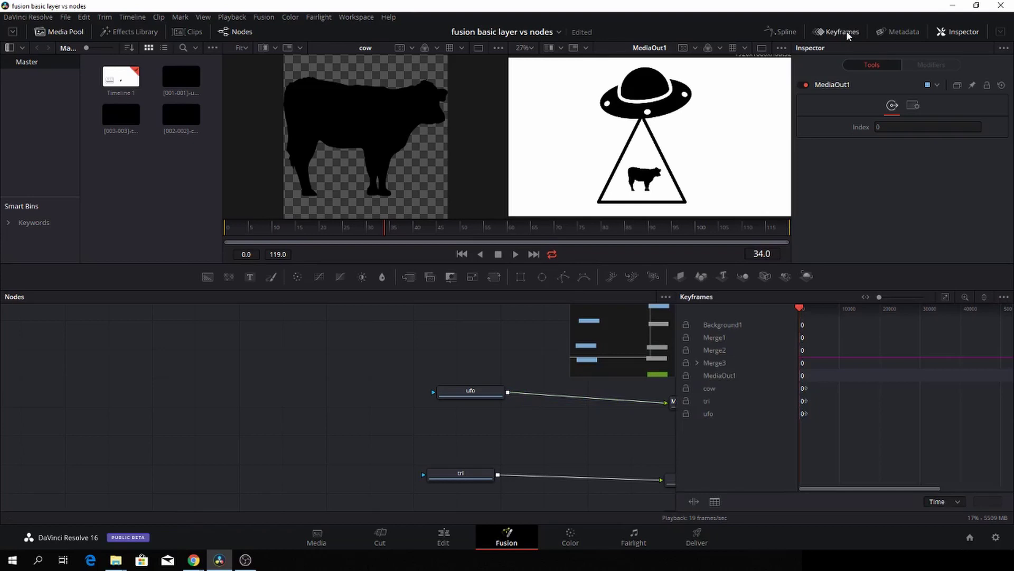
left_click(945, 297)
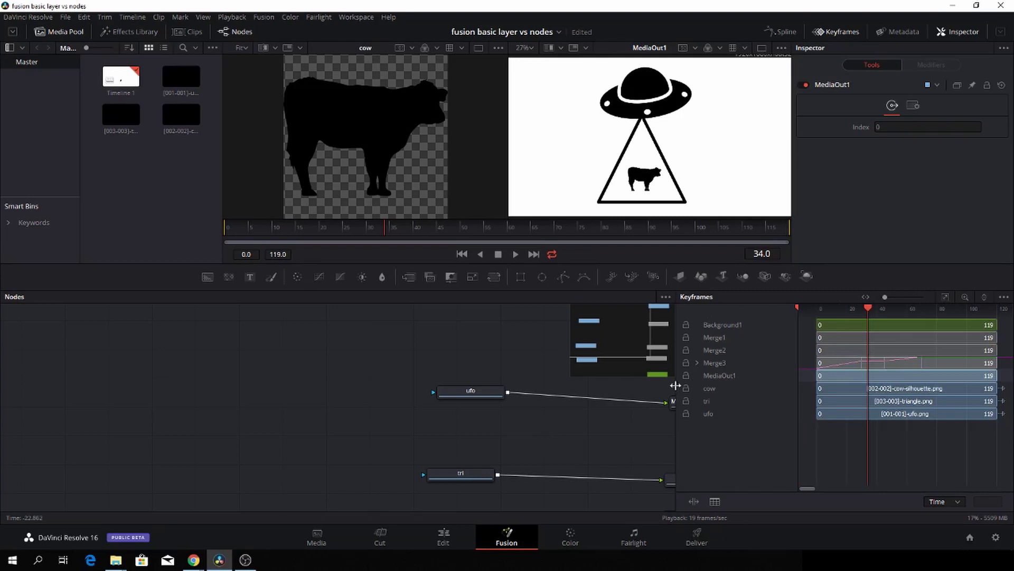
left_click_drag(485, 344, 162, 317)
scroll(164, 319, "up", 2)
scroll(316, 383, "down", 4)
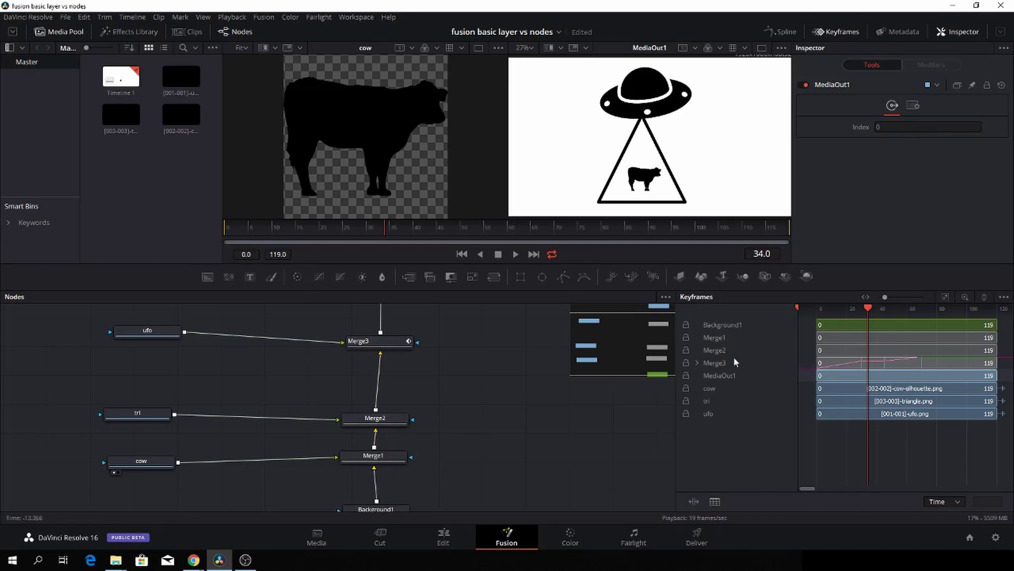
left_click_drag(820, 350, 872, 351)
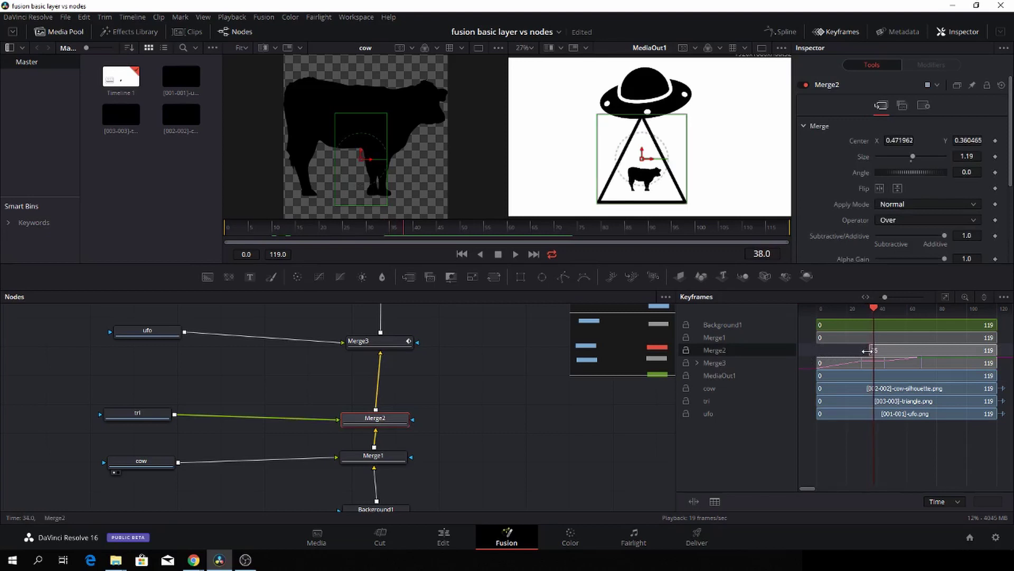
left_click_drag(995, 350, 872, 354)
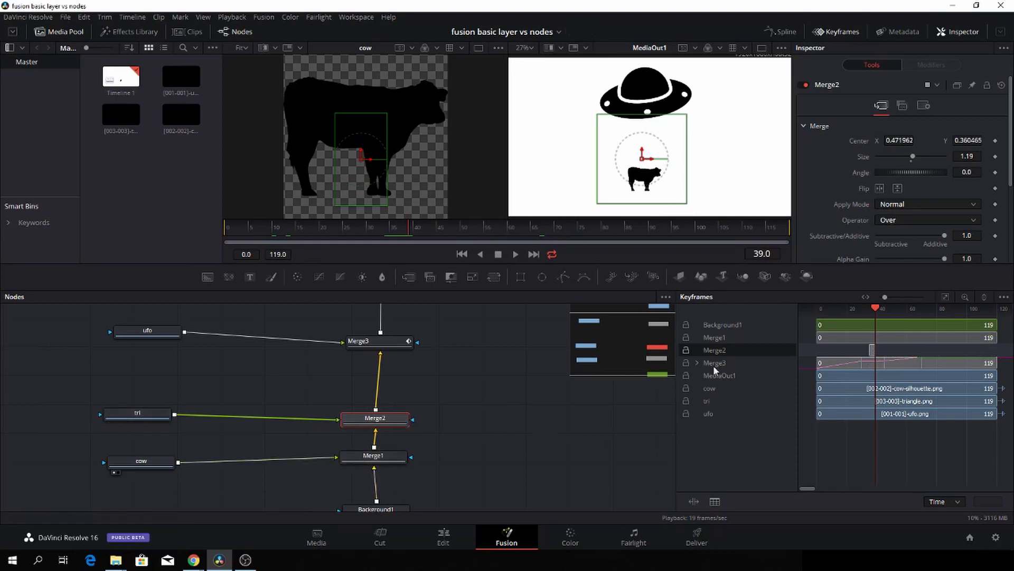
Trim the end of the Merge1 segment to frame 34 and return the playhead to the start
left_click_drag(875, 309, 870, 308)
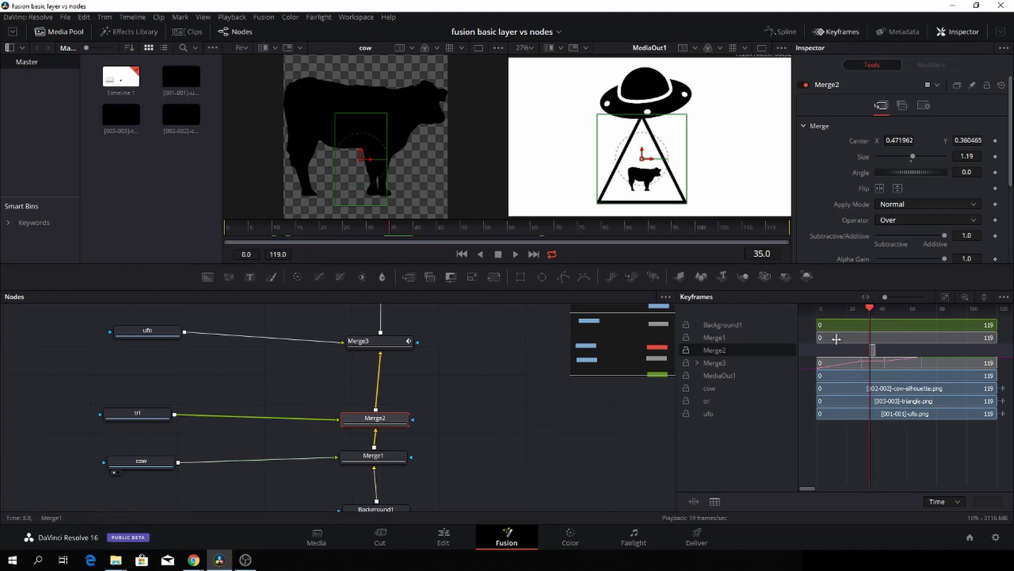
left_click_drag(996, 337, 871, 341)
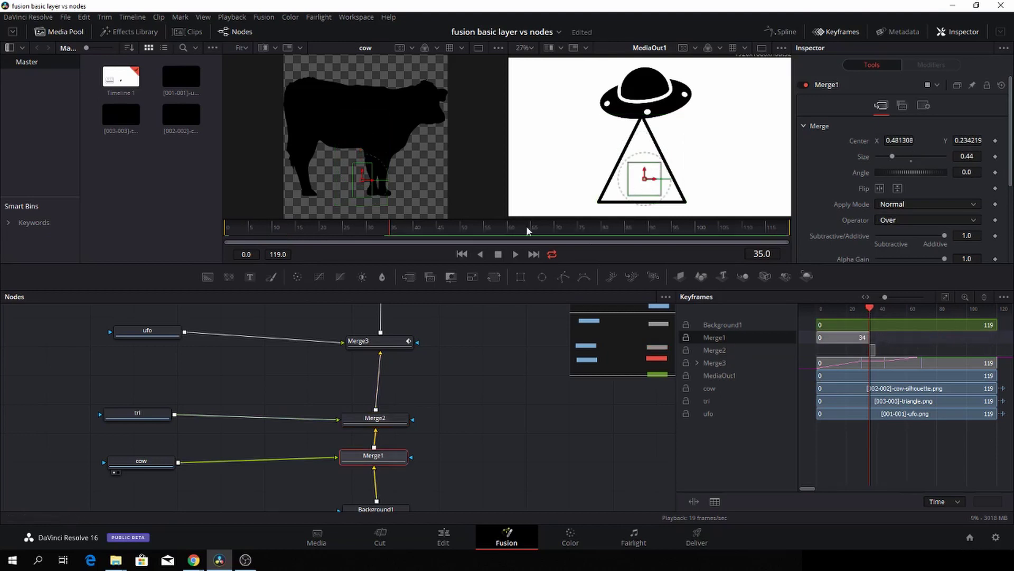
left_click(234, 231)
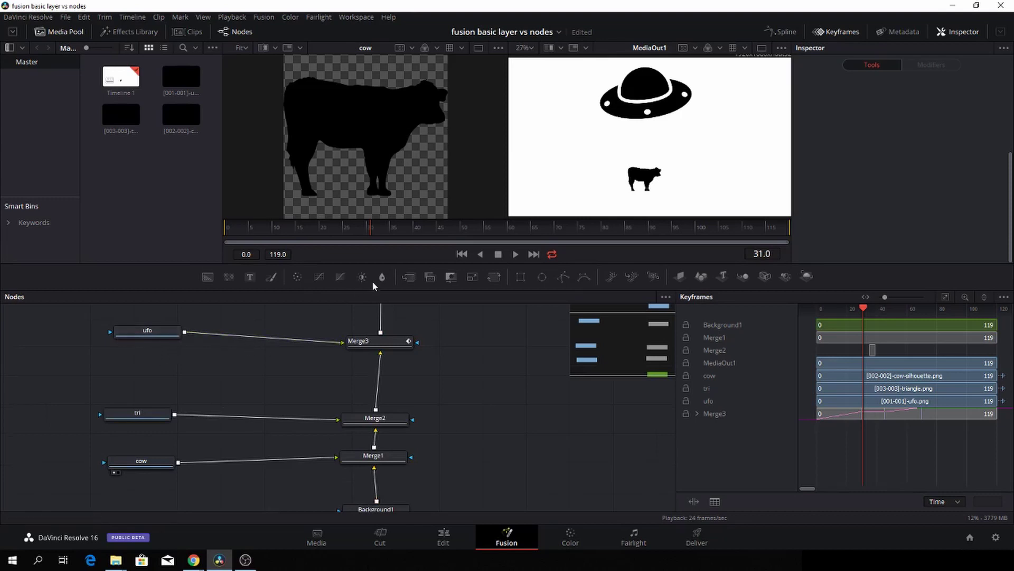
Insert a Blur node between ufo and Merge3, with the Gaussian filter and a blur size of 23.6
left_click_drag(381, 277, 263, 333)
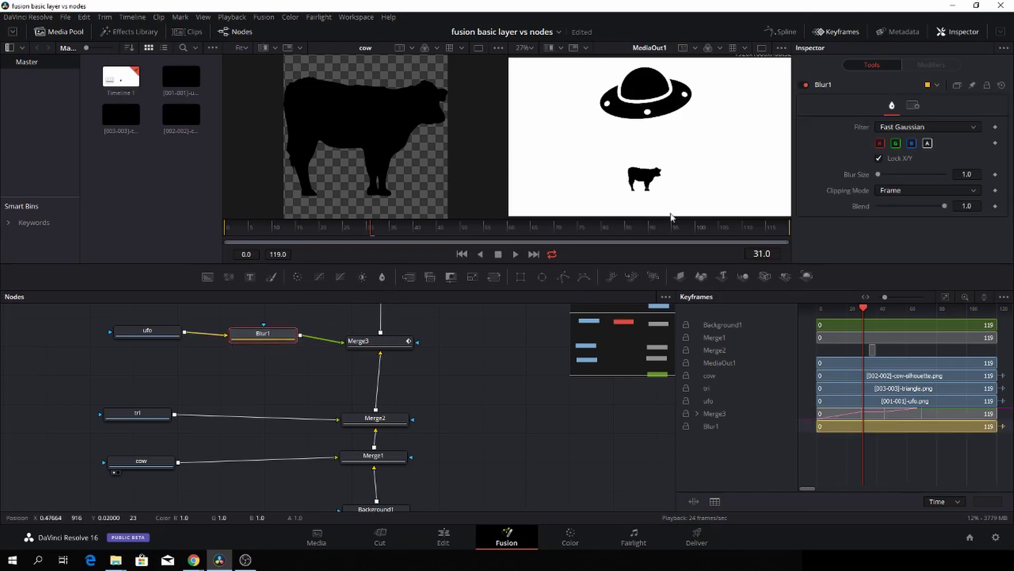
mouse_move(879, 175)
left_mouse_down()
mouse_move(937, 172)
mouse_move(876, 177)
left_mouse_up()
left_click_drag(340, 224, 297, 230)
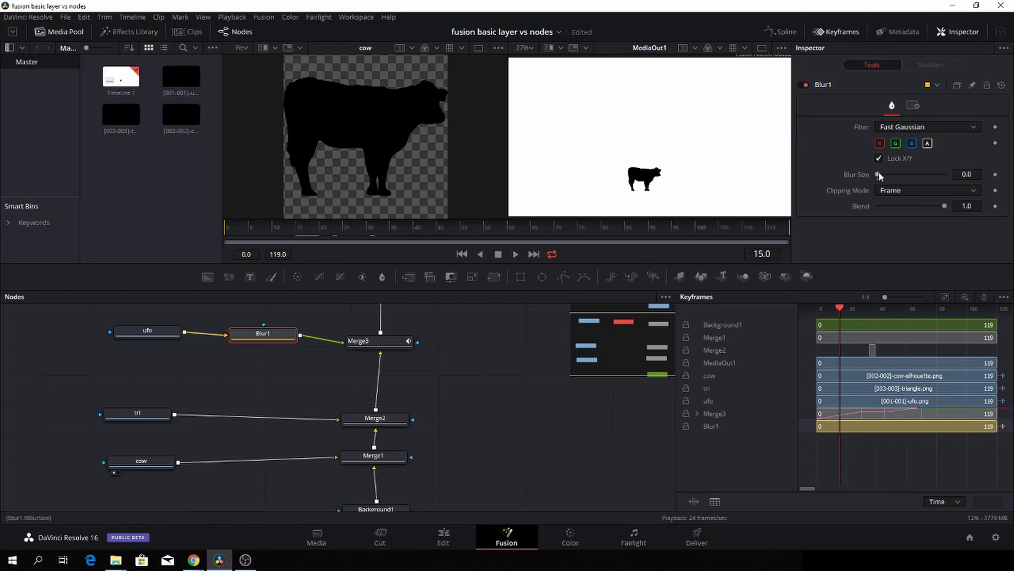
left_click(966, 128)
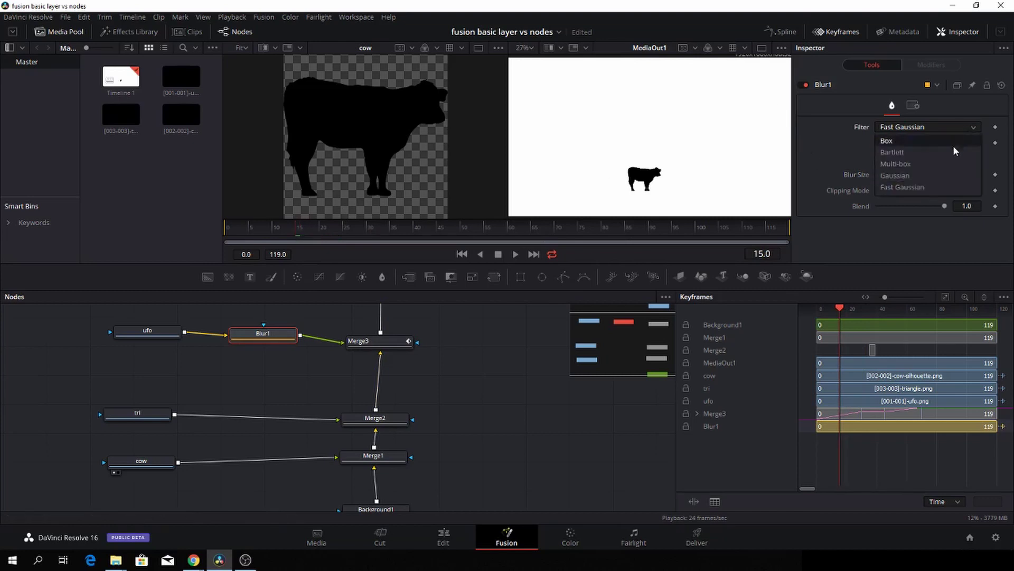
left_click(937, 170)
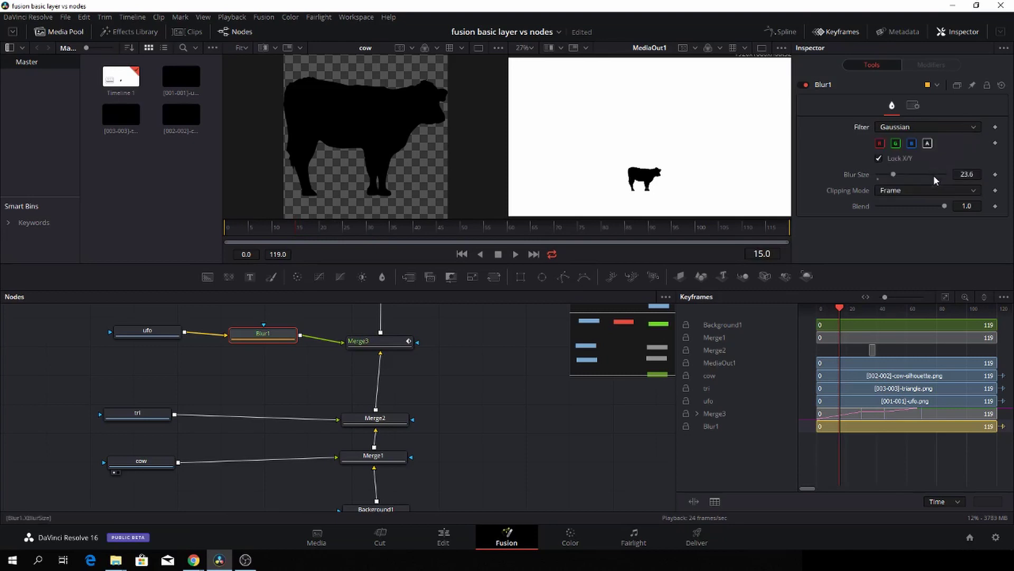
Keyframe Blur1's blur size at frame 15, set it to 0.0 at frame 34, and play the result
left_click(995, 175)
key("space")
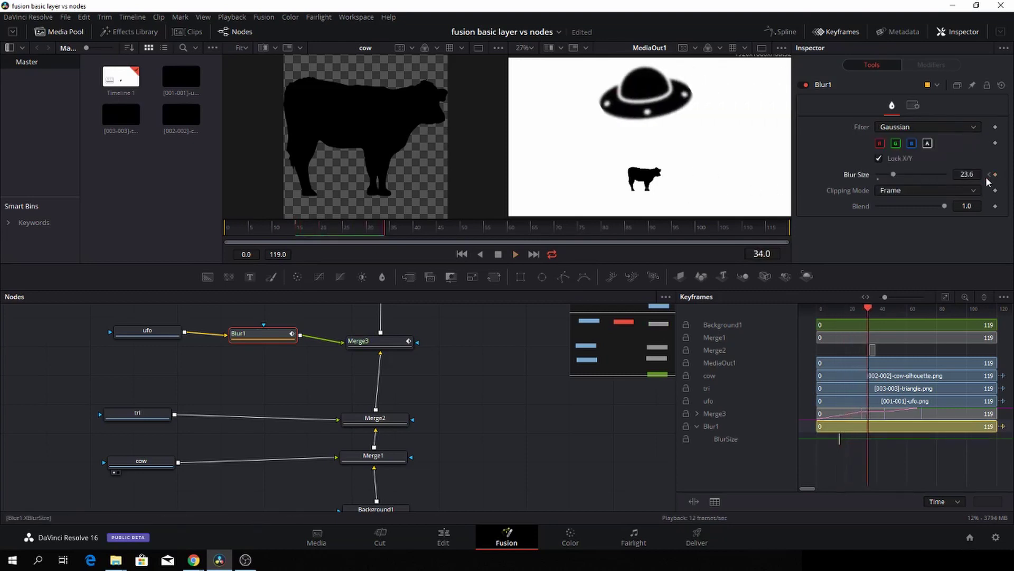
left_click_drag(895, 177, 866, 177)
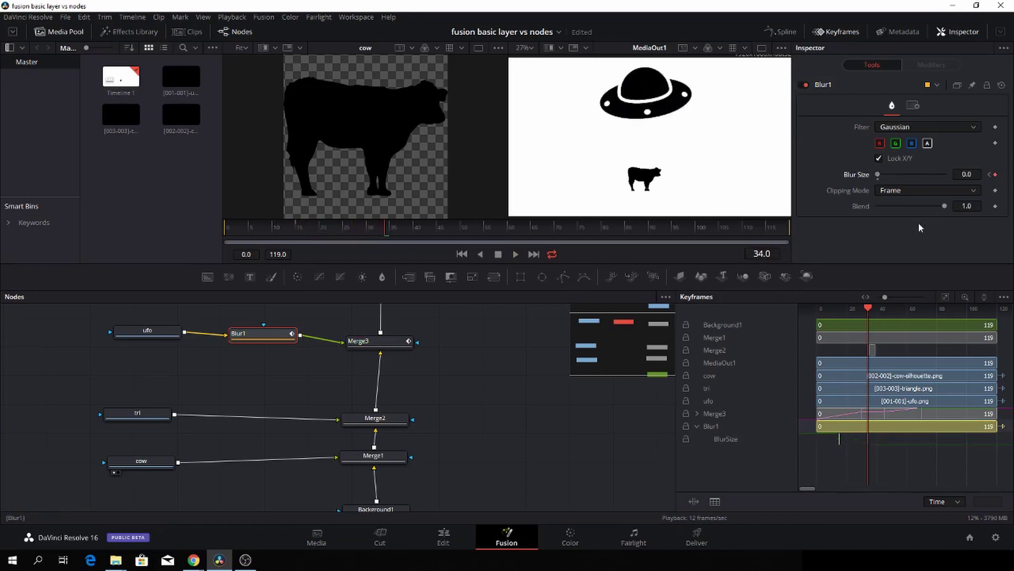
key("space")
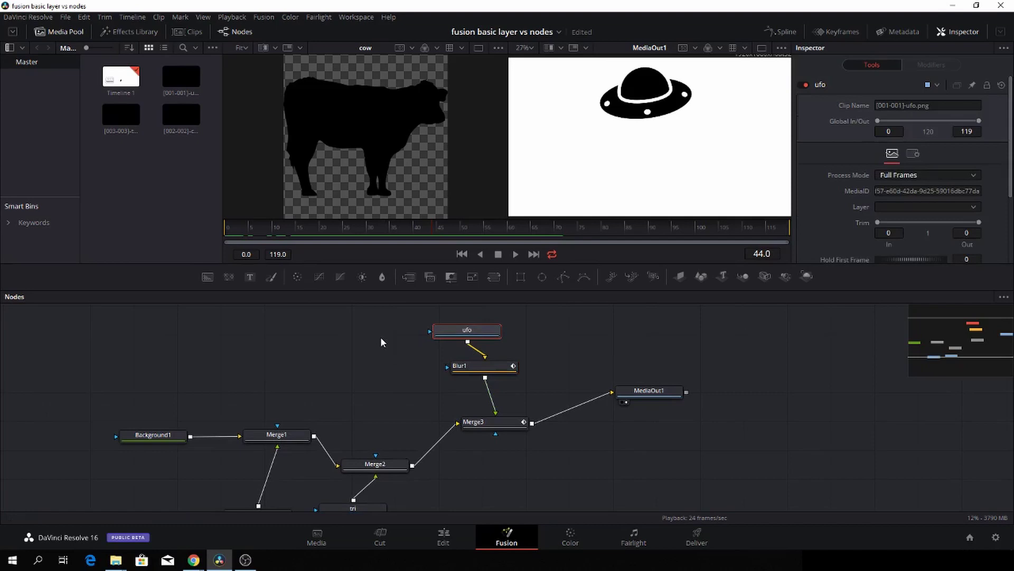
Move the MediaOut1 node down so it sits roughly level with Merge3 in the node graph
scroll(441, 382, "down", 3)
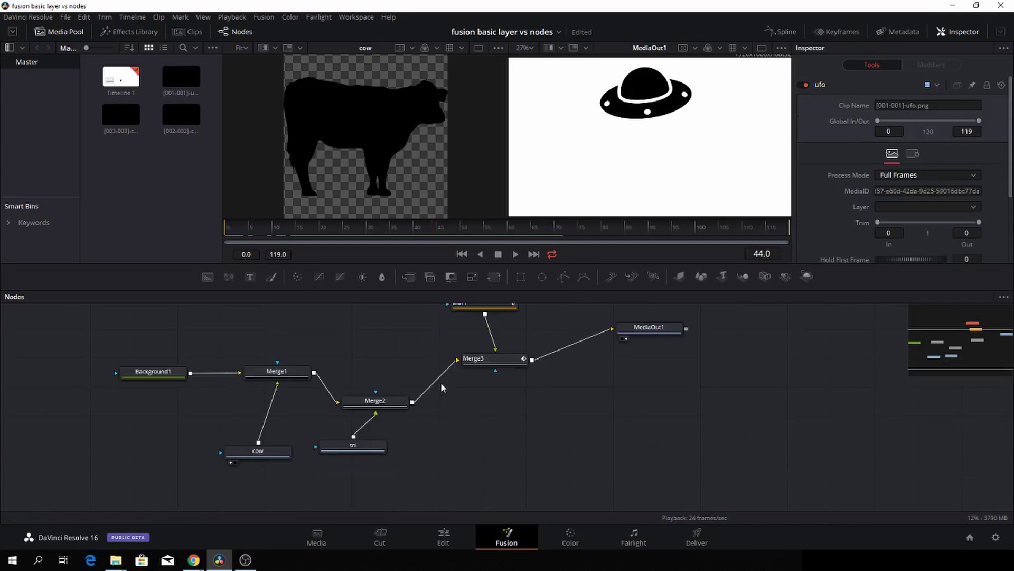
left_click(648, 343)
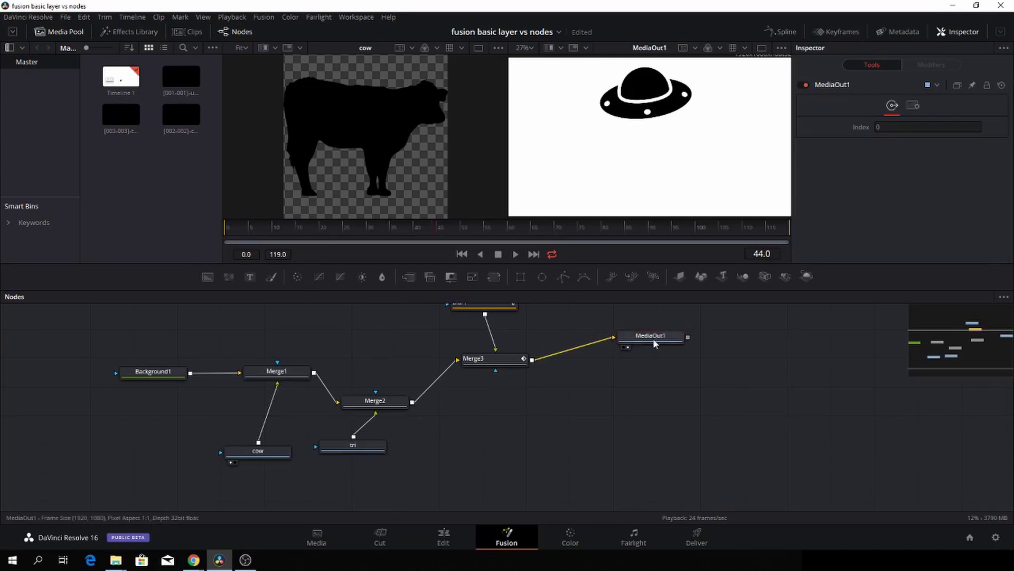
left_click_drag(655, 340, 657, 373)
scroll(574, 400, "up", 2)
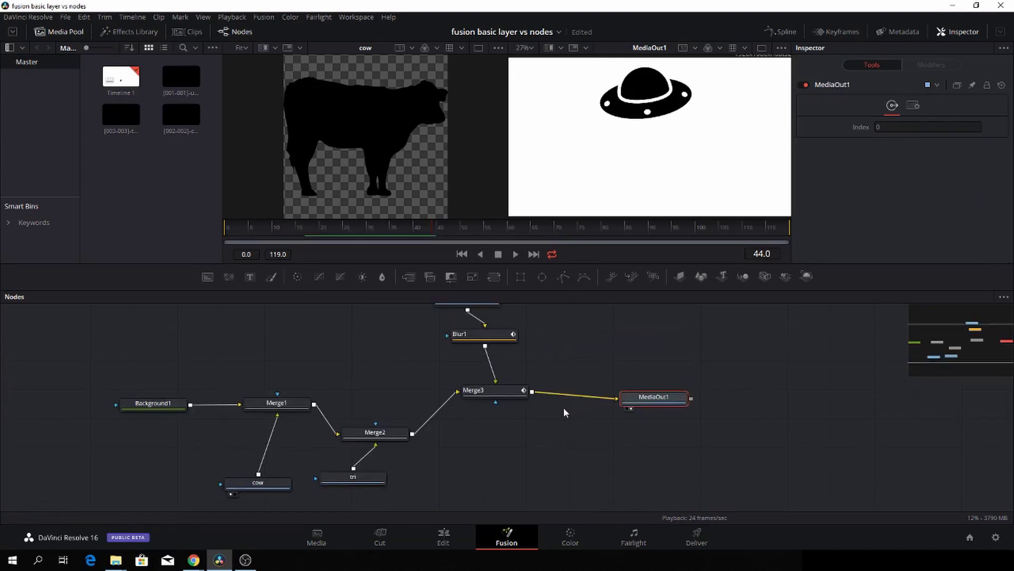
Examine the whole node flow from Background1 through the three Merge nodes to MediaOut1
scroll(563, 407, "up", 3)
scroll(593, 381, "down", 3)
scroll(598, 393, "up", 3)
scroll(573, 418, "down", 2)
scroll(176, 408, "down", 2)
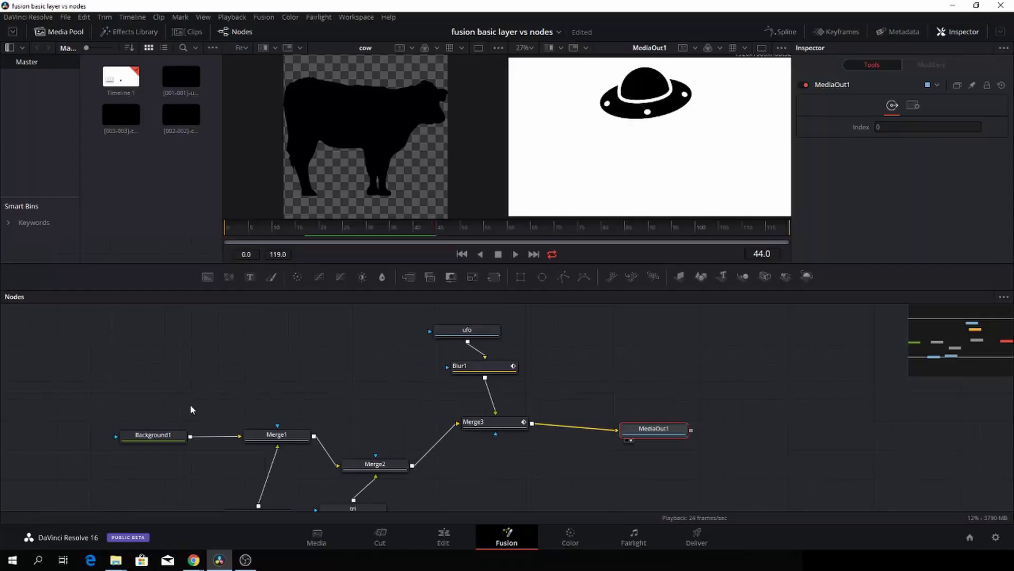
key("minus")
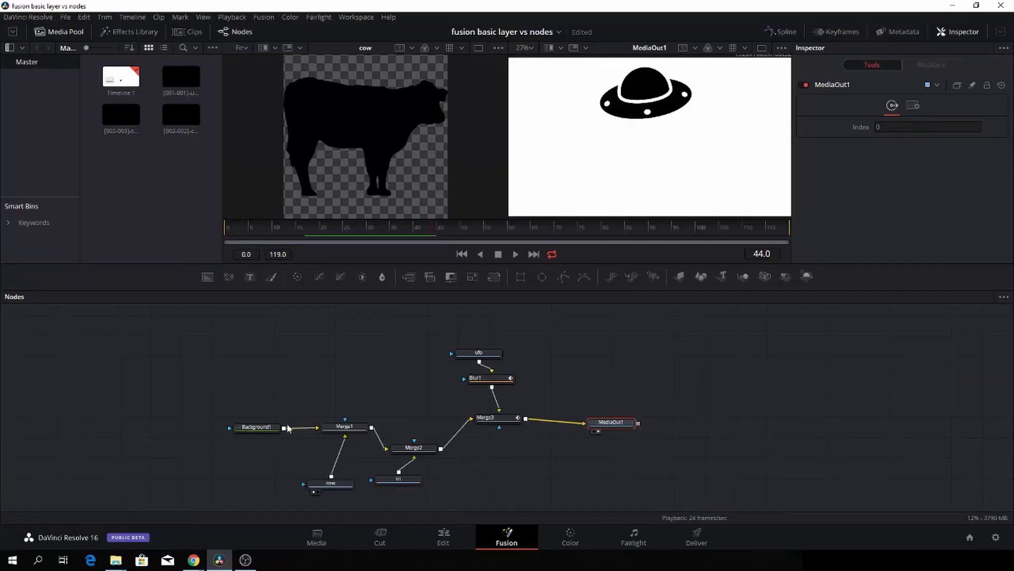